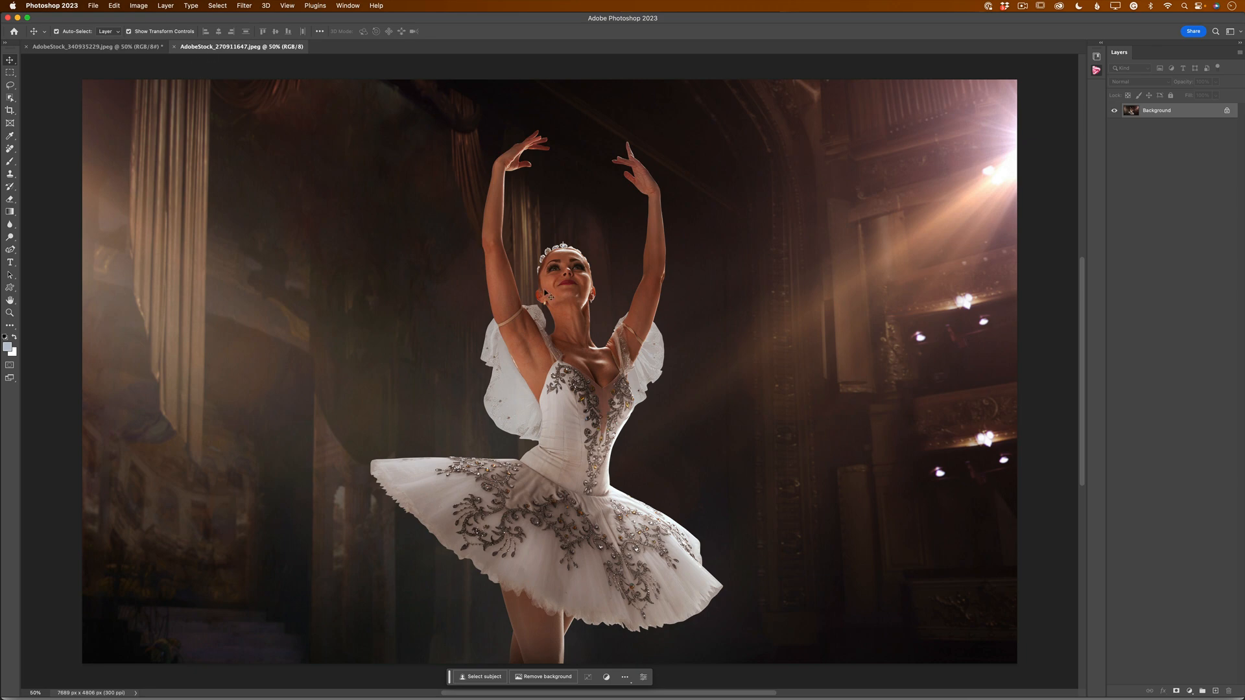
- Check the paper texture image, return to the ballerina photo, and convert its Background layer for Smart Filters
click(131, 48)
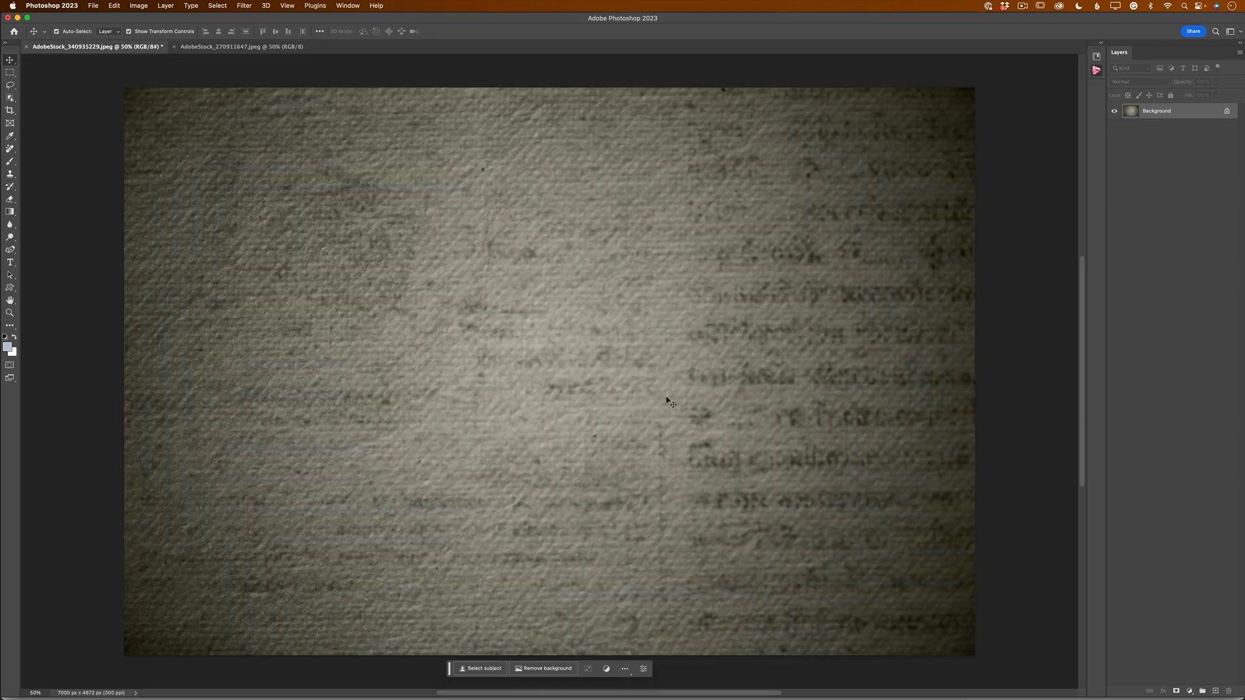
click(231, 48)
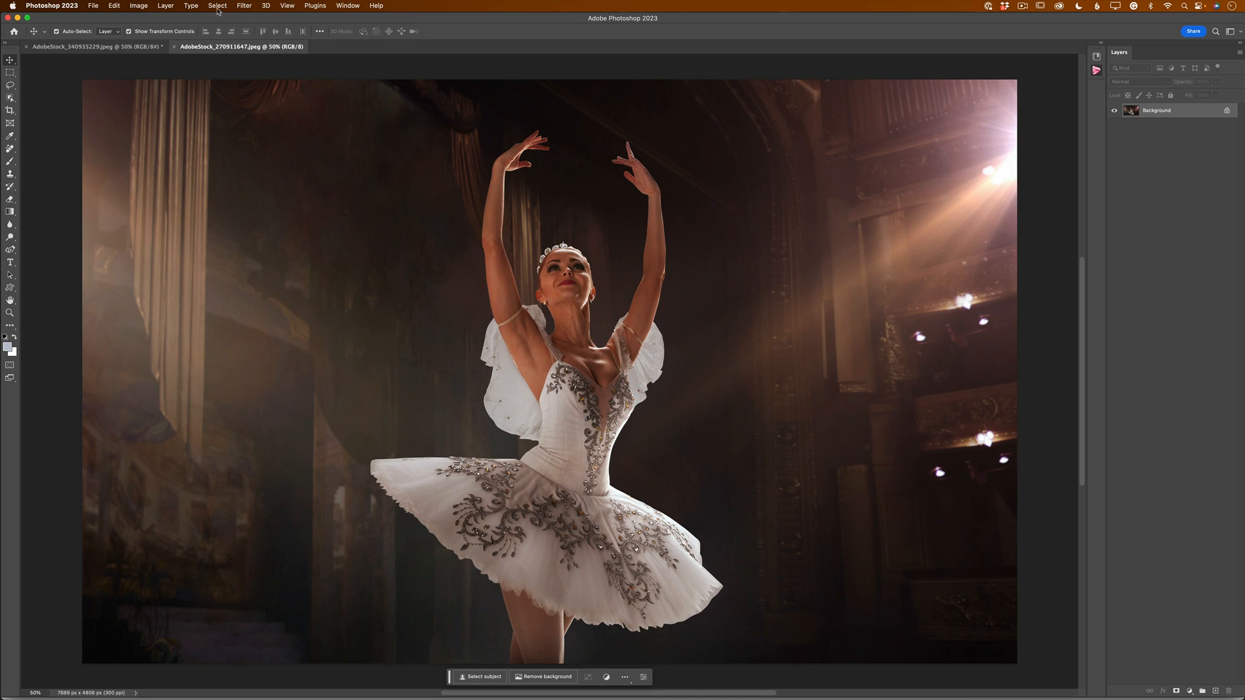
click(239, 7)
click(240, 8)
click(297, 4)
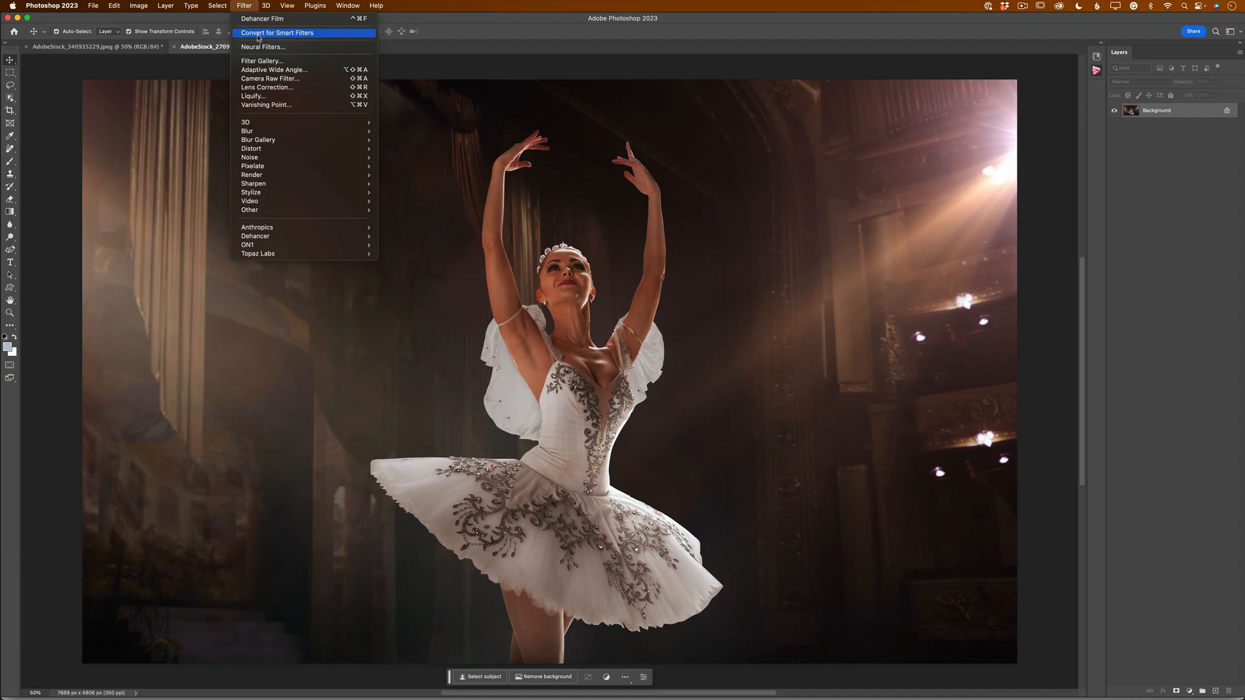
click(257, 34)
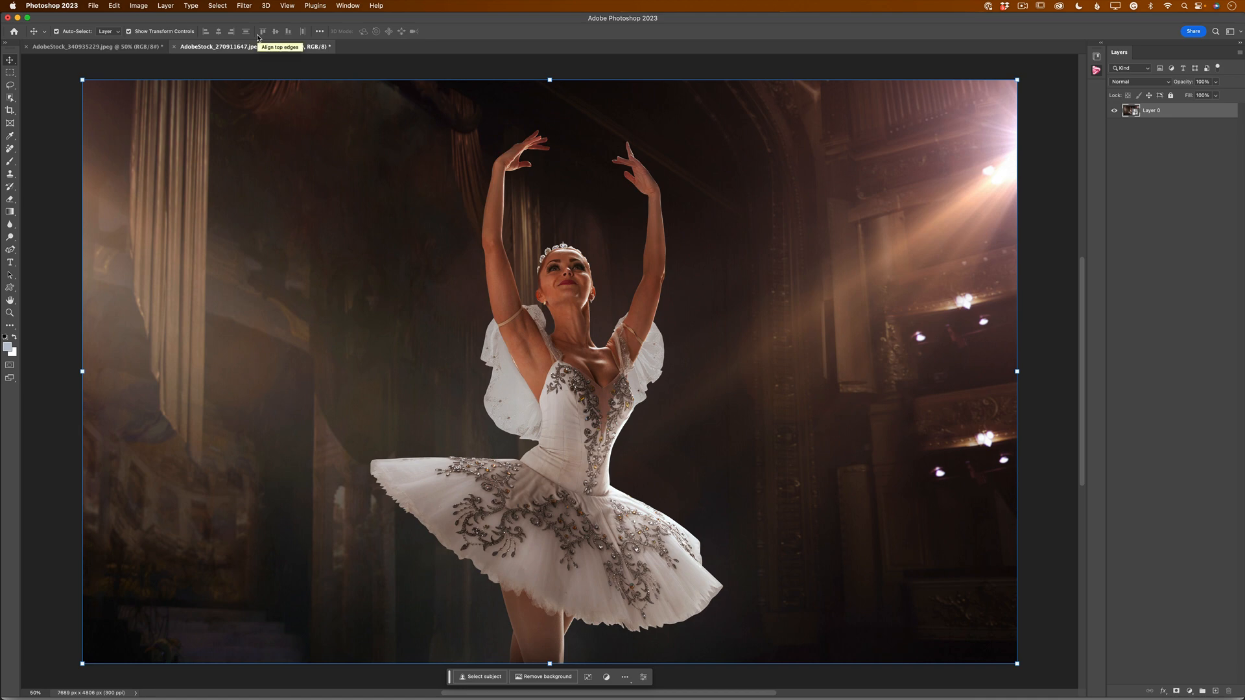
- Start the Dehancer Film filter on the ballerina photo's smart object layer
click(244, 5)
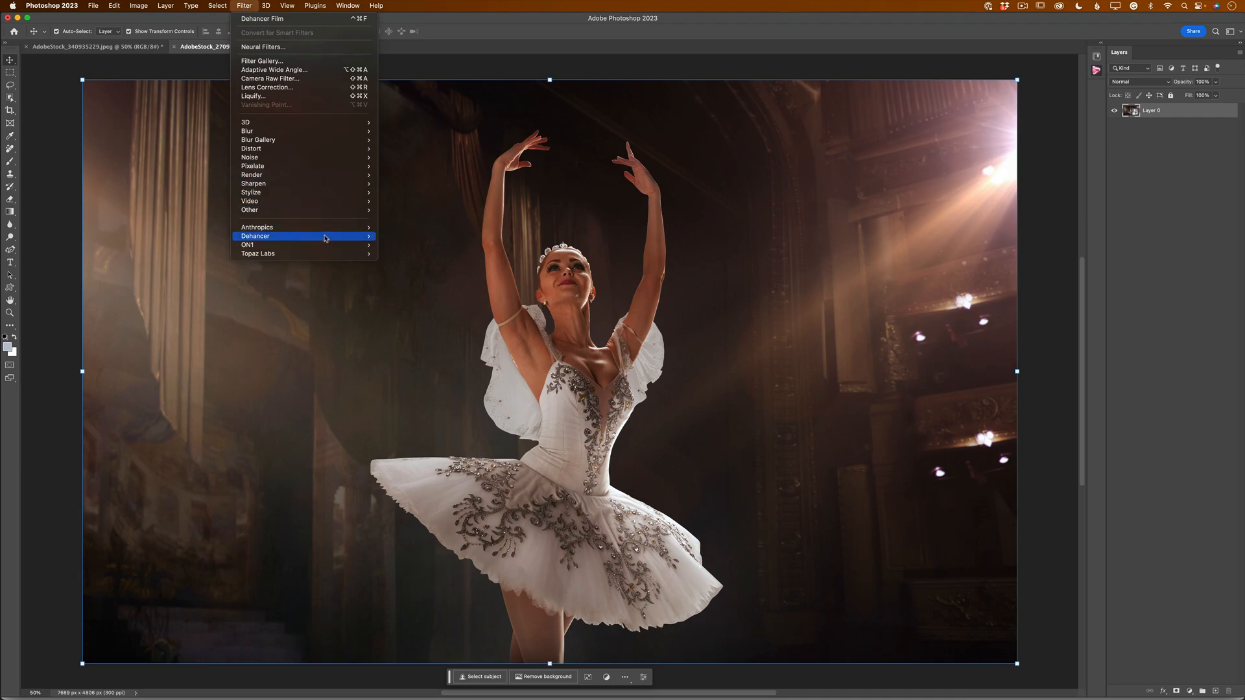
mouse_move(325, 238)
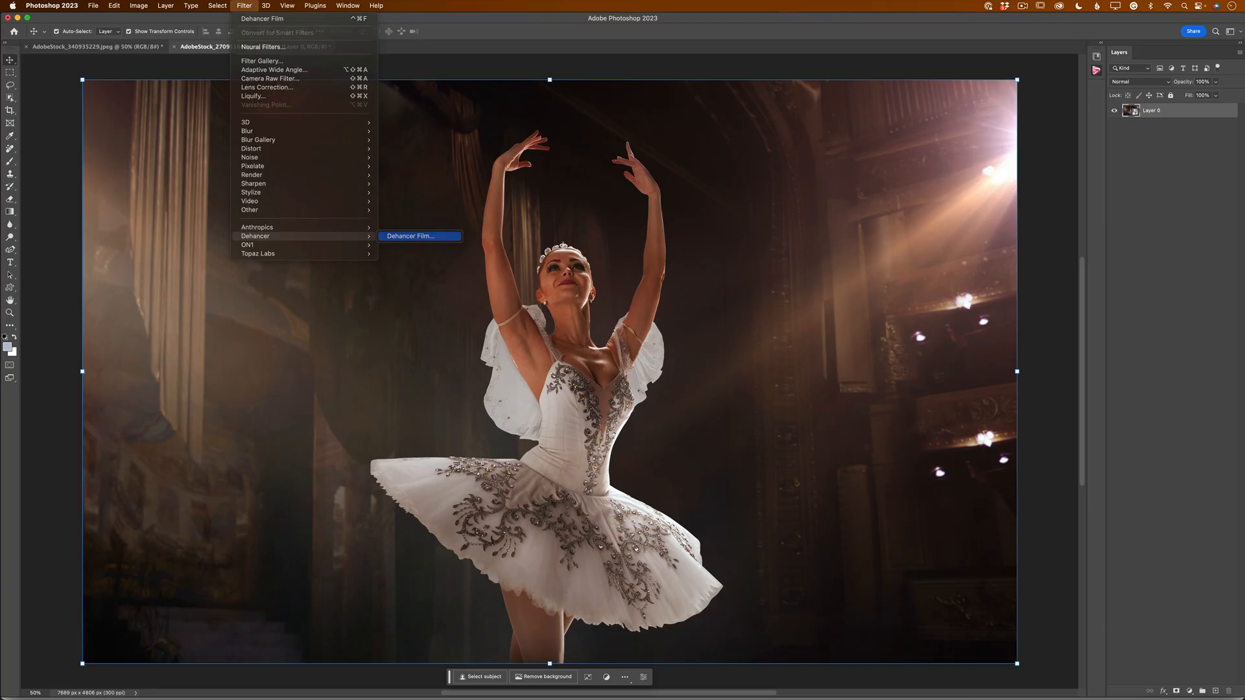
click(396, 237)
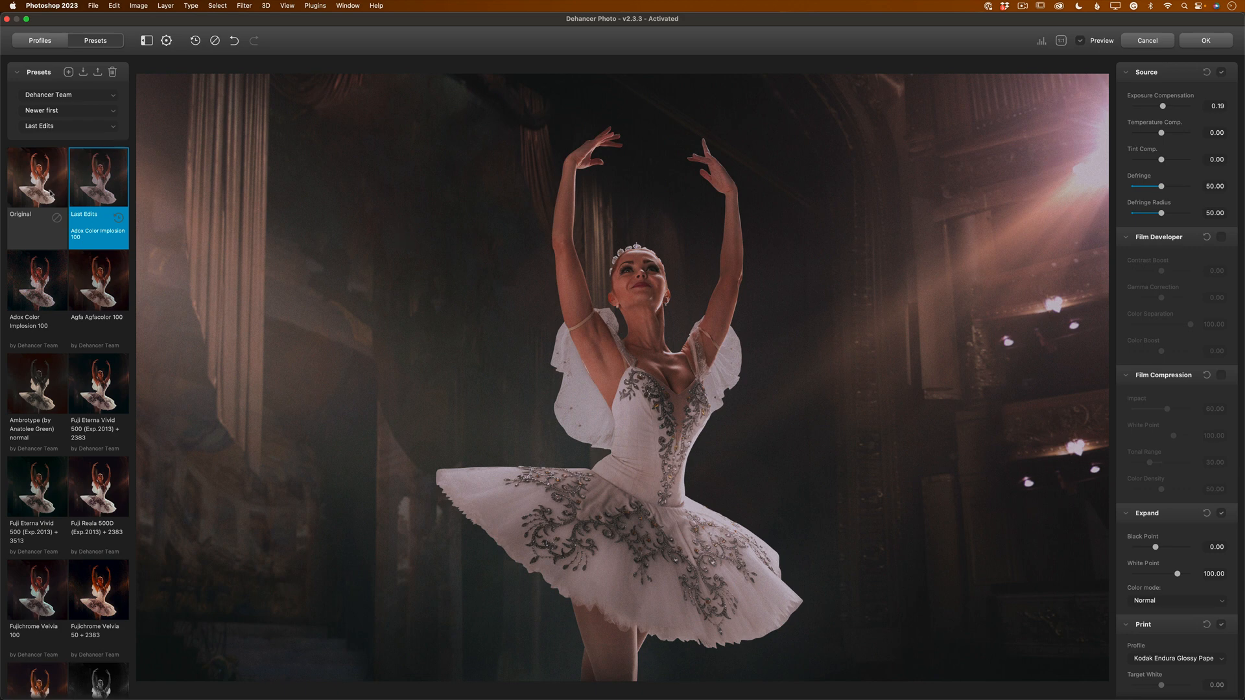
- Compare the Dehancer Team film presets with the original and apply Svema Type-42 (Exp.1991) to the photo
click(51, 193)
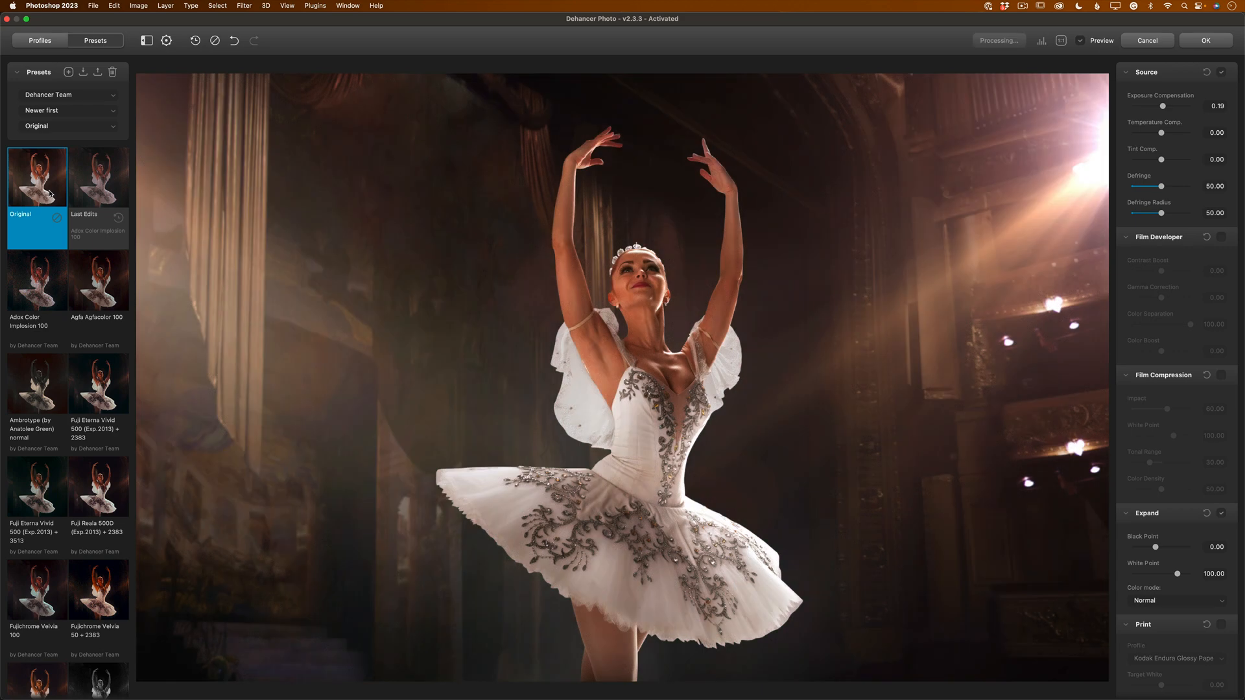
scroll(86, 406, down, 8)
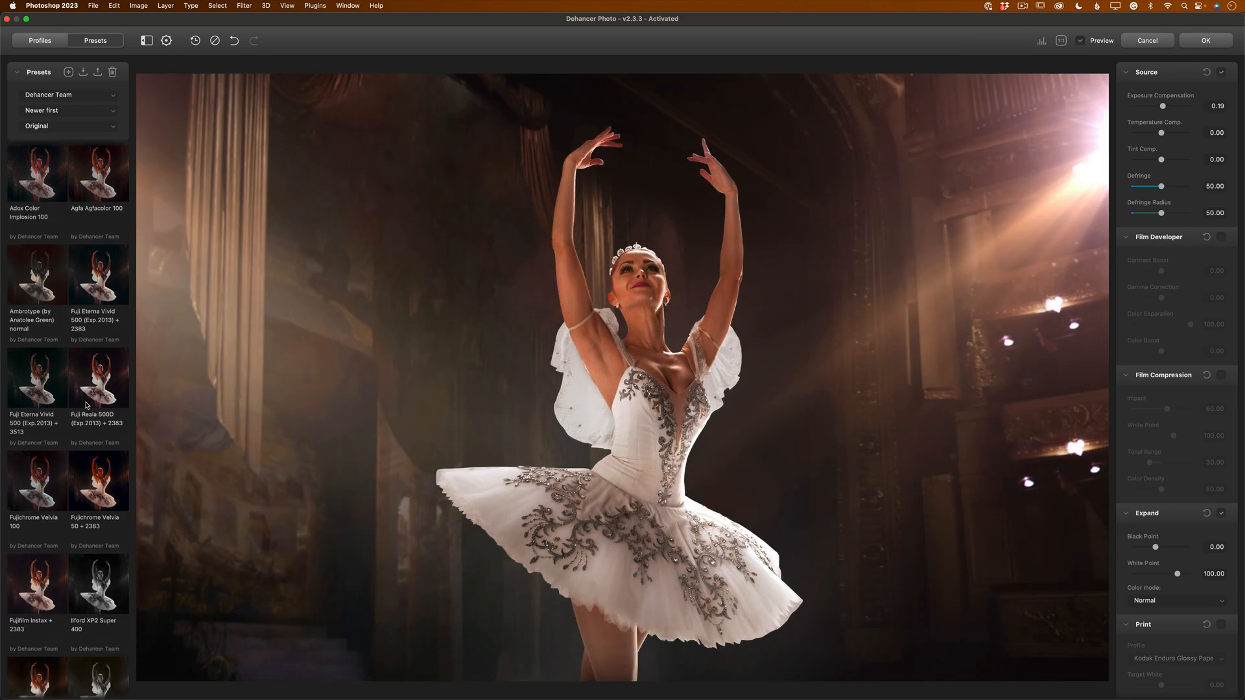
scroll(86, 406, down, 15)
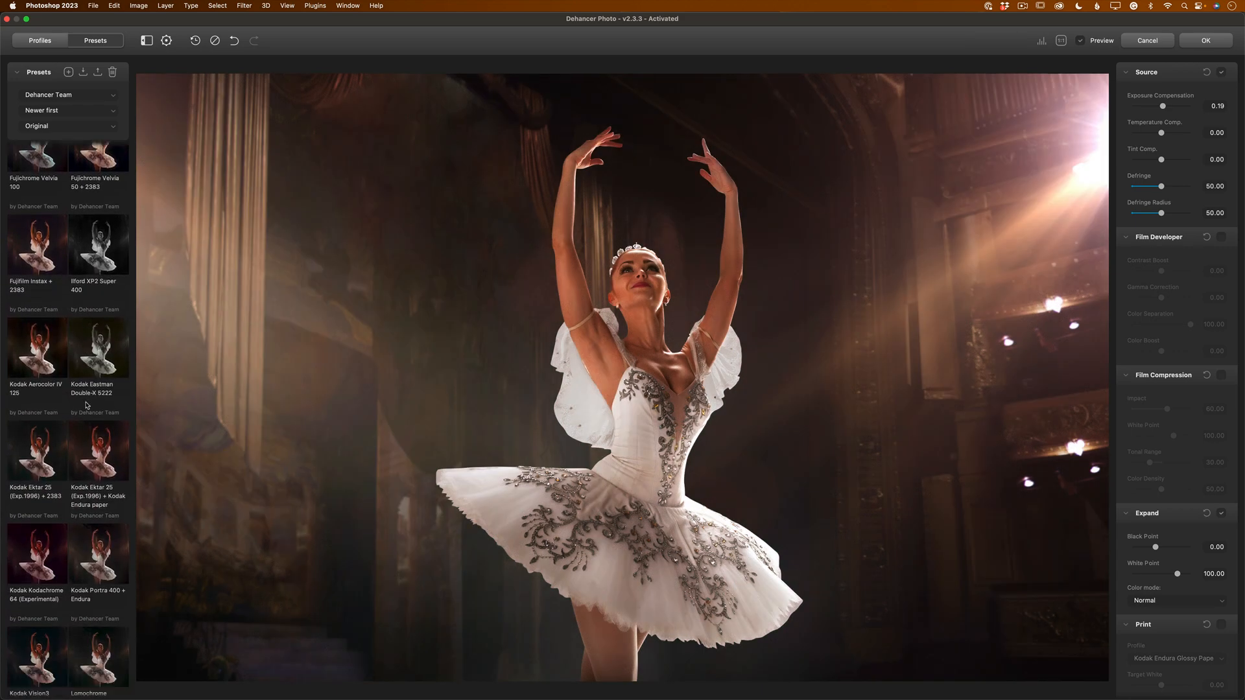
scroll(86, 405, down, 2)
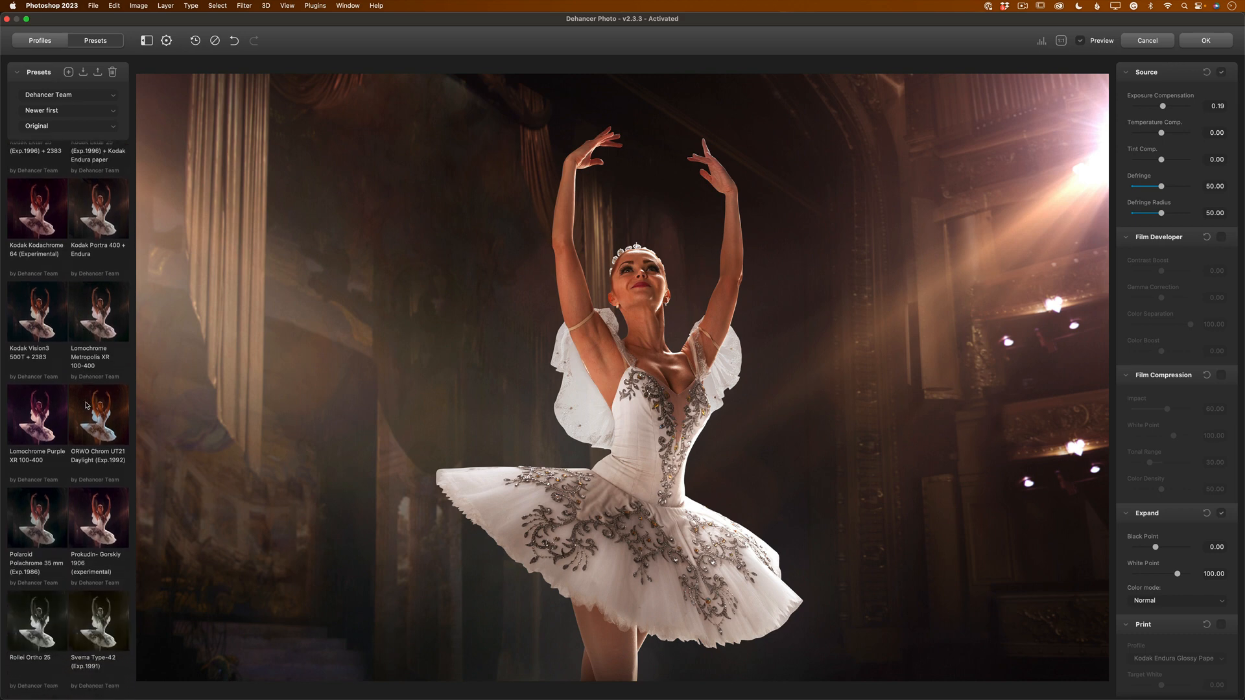
scroll(86, 405, up, 2)
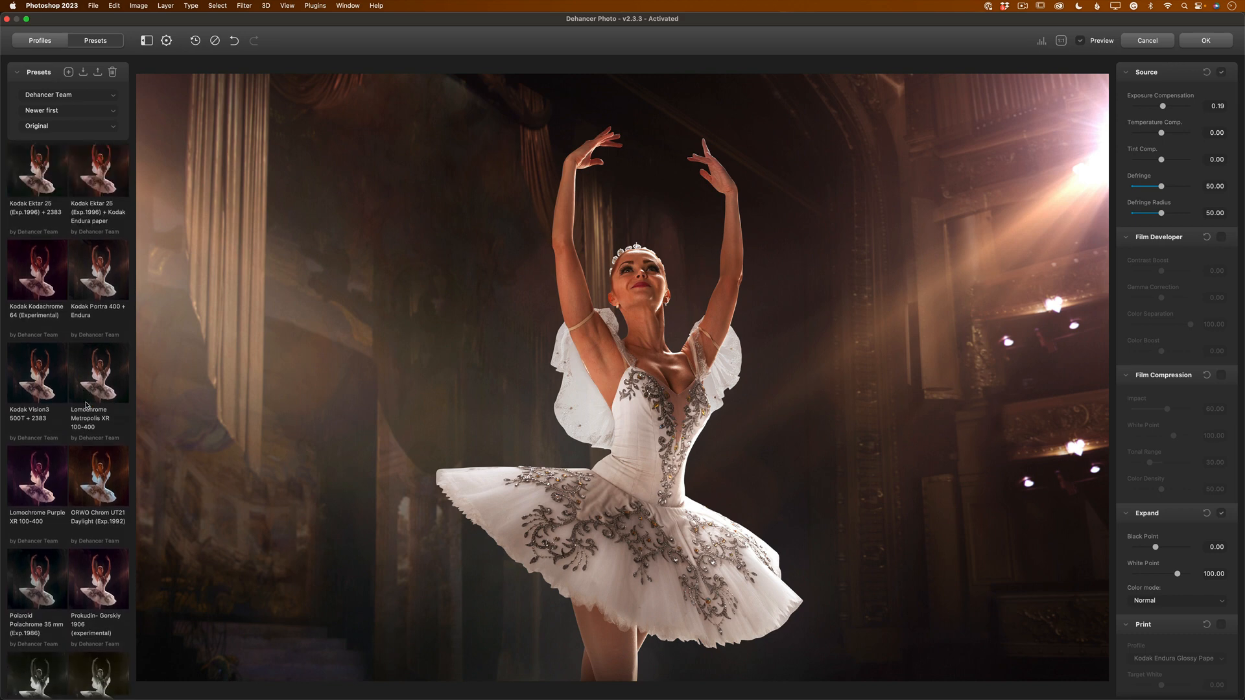
scroll(86, 406, down, 2)
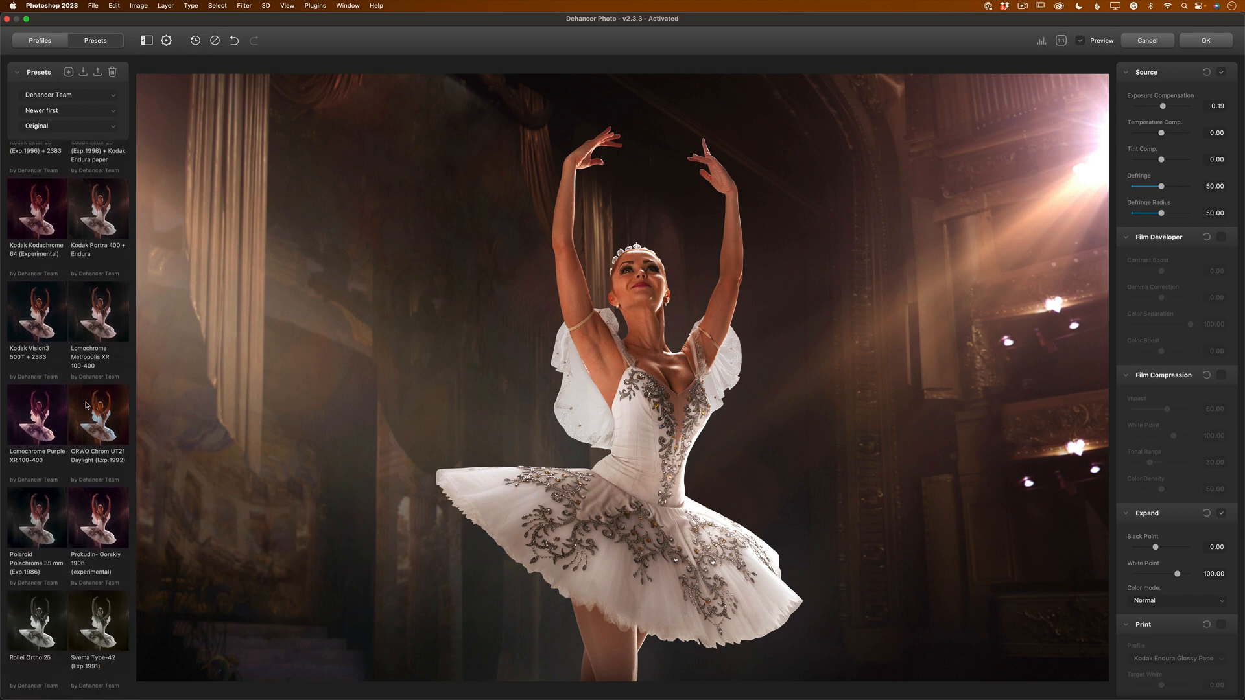
click(107, 606)
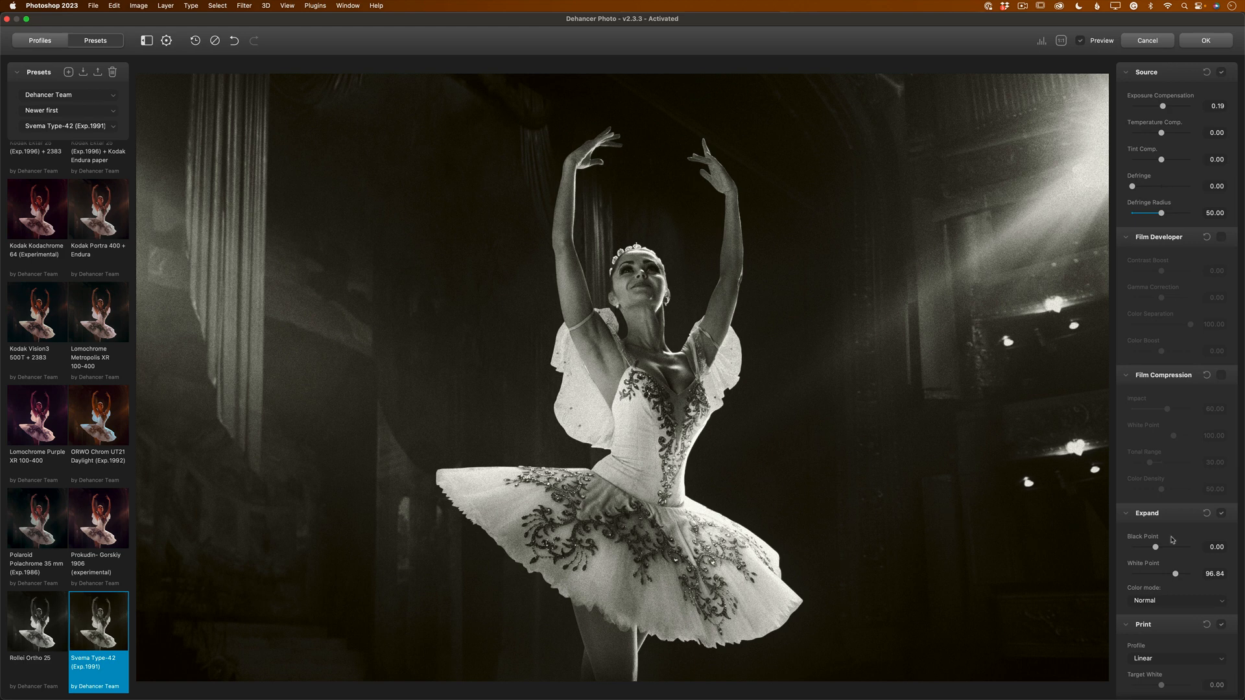
- Adjust the Vignette to Exposure -1.22, Size 35.87, Feather 33.45 and Aspect Ratio 54.00
scroll(1173, 539, down, 1)
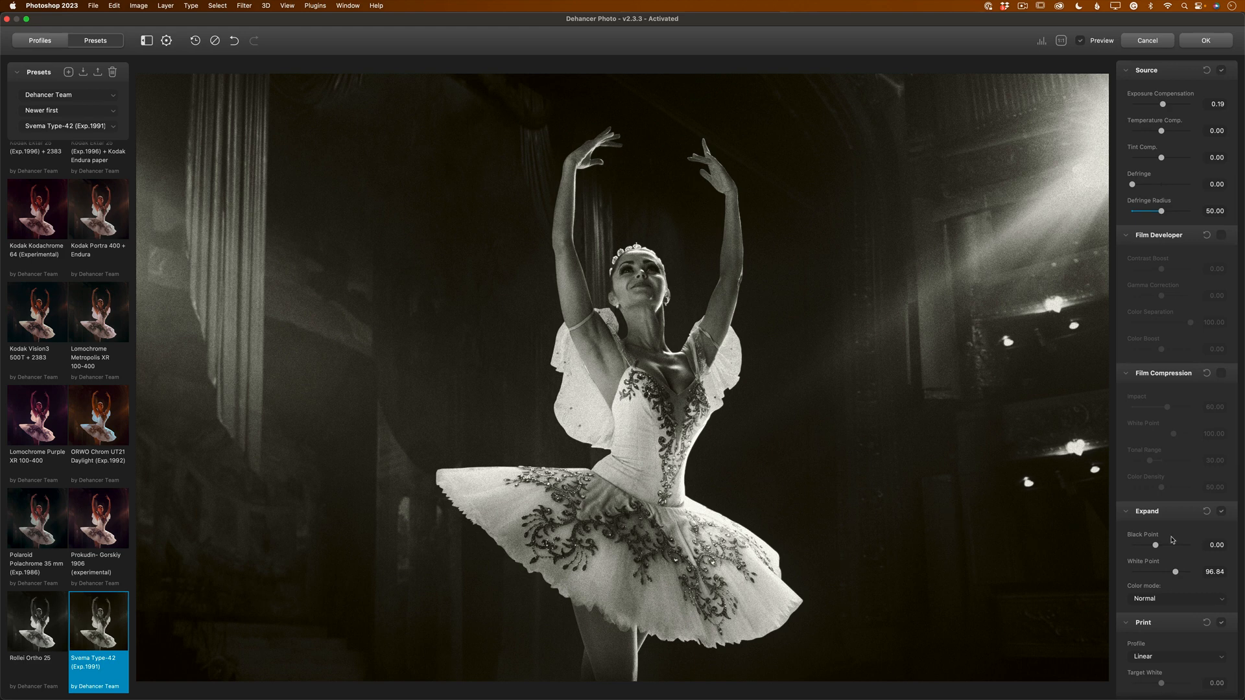
scroll(1172, 540, down, 15)
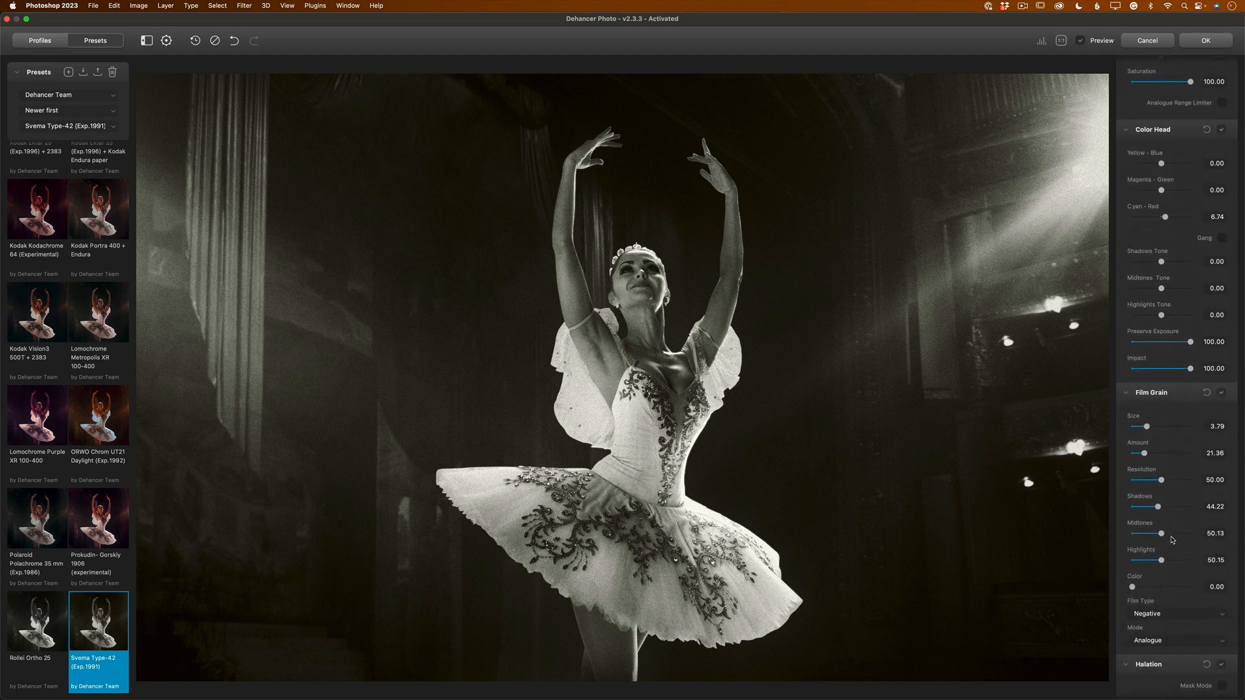
scroll(1172, 539, down, 10)
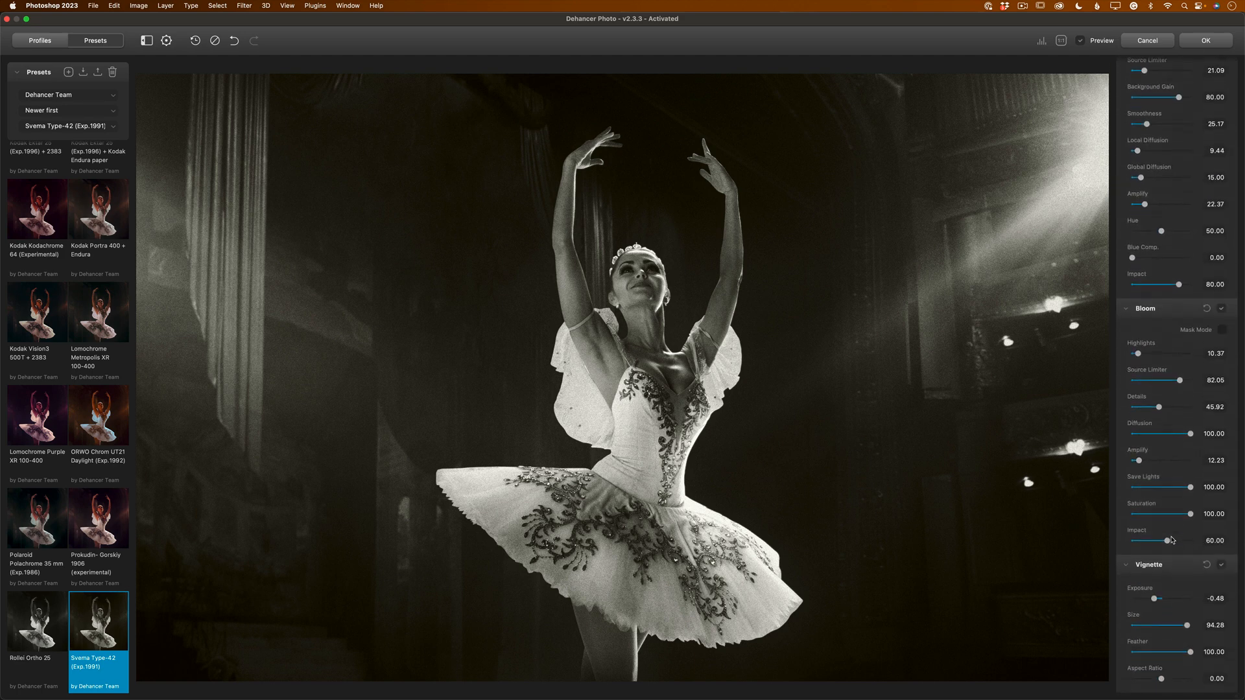
scroll(1173, 540, up, 1)
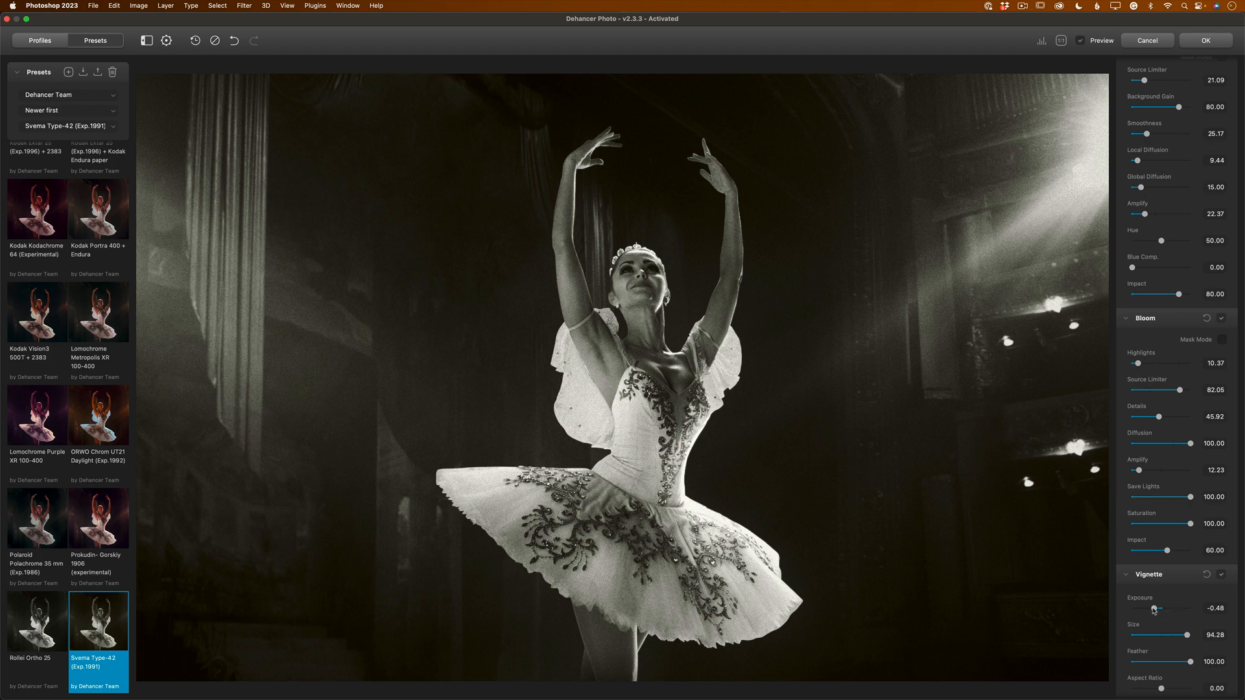
drag(1155, 608, 1145, 610)
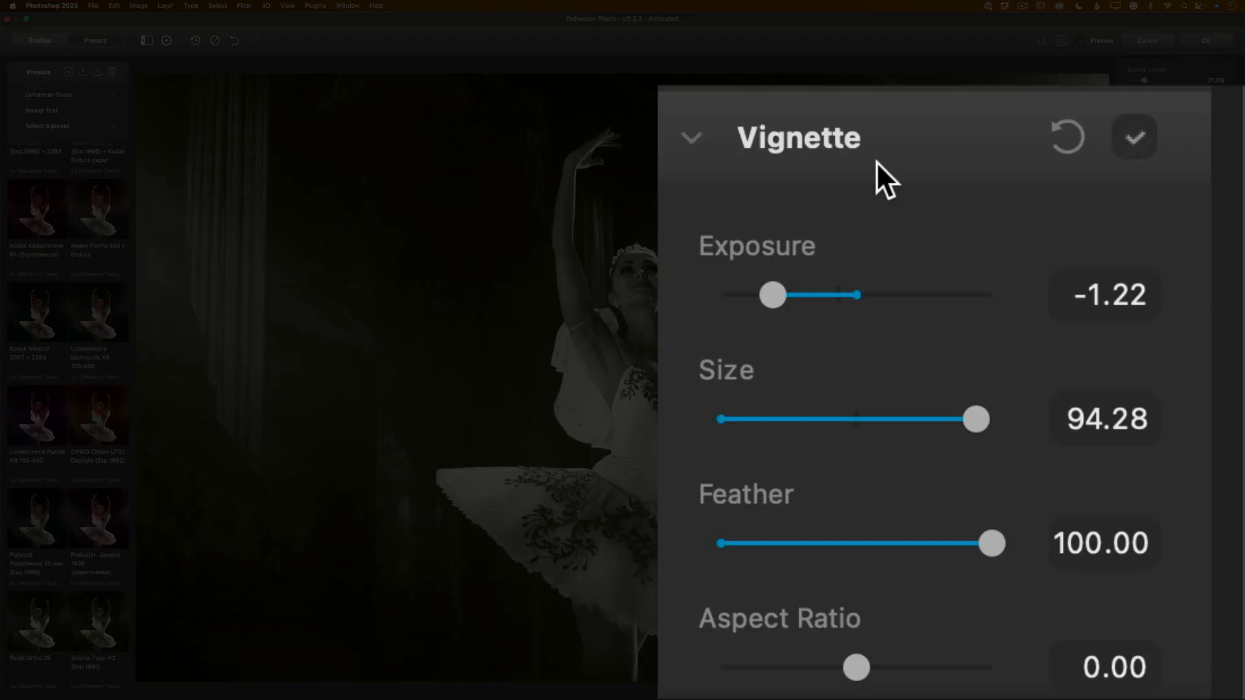
drag(977, 418, 813, 426)
drag(1151, 637, 1153, 663)
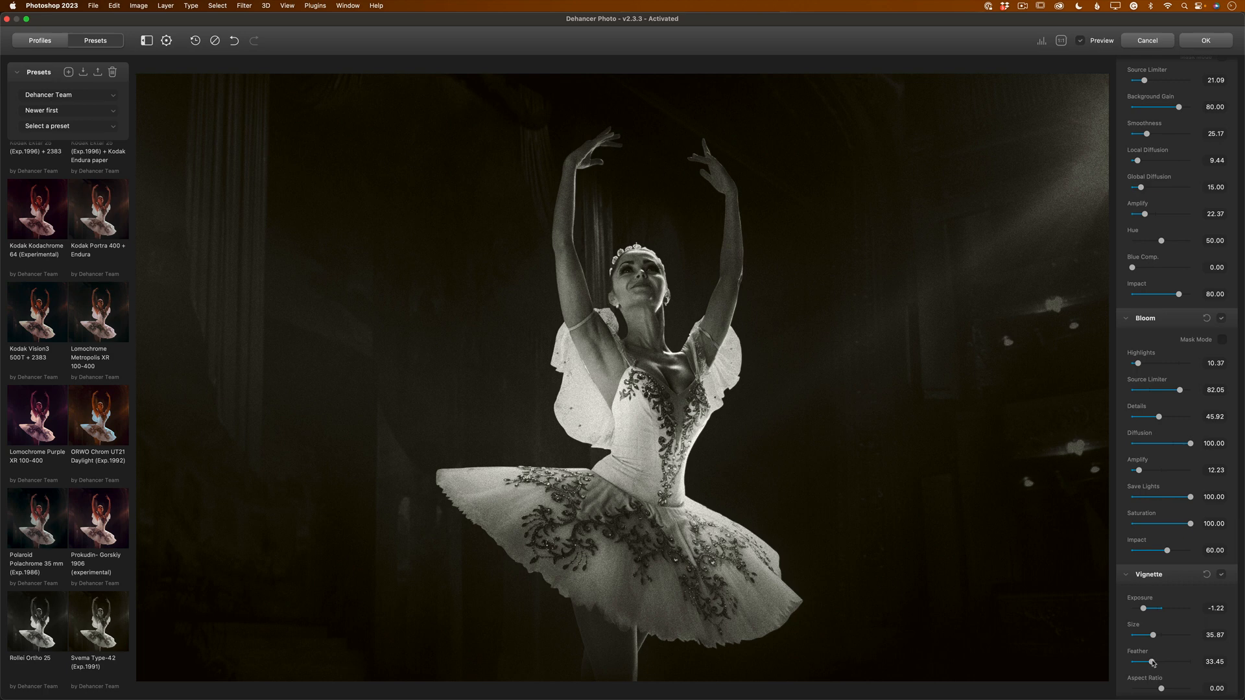
drag(1161, 690, 1182, 690)
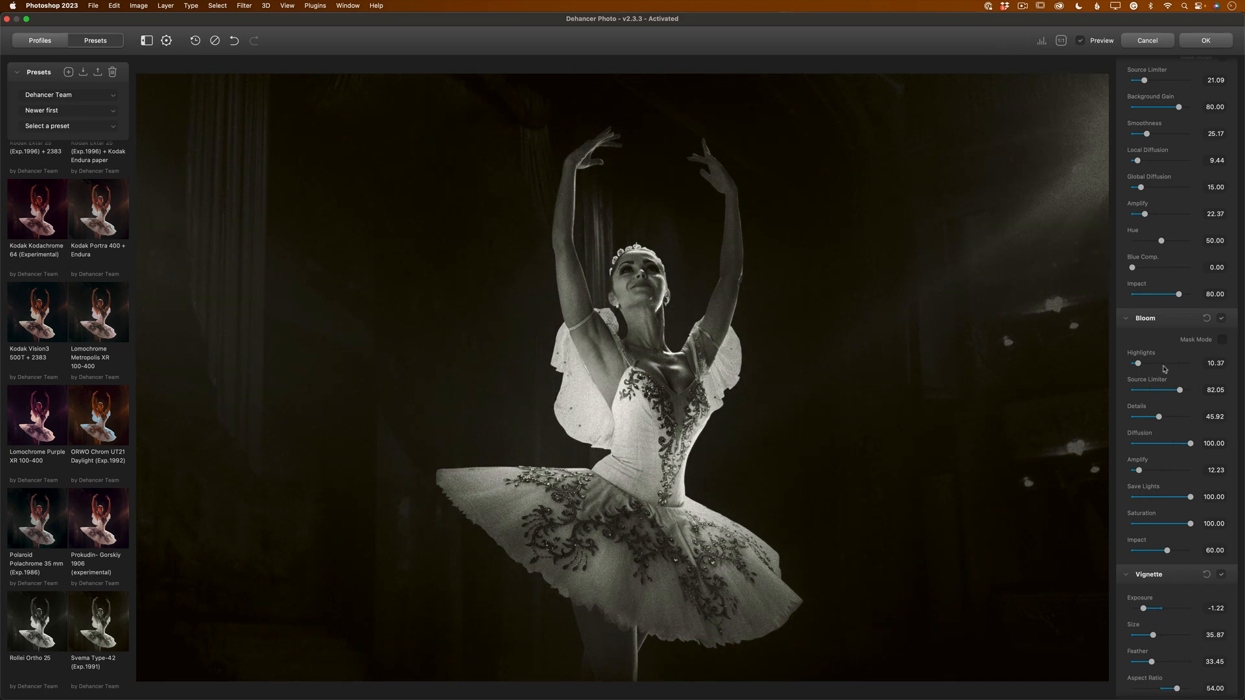
- Set the Source Exposure Compensation to -0.11 and enable Film Developer with a Contrast Boost of -50.71
scroll(1163, 369, up, 10)
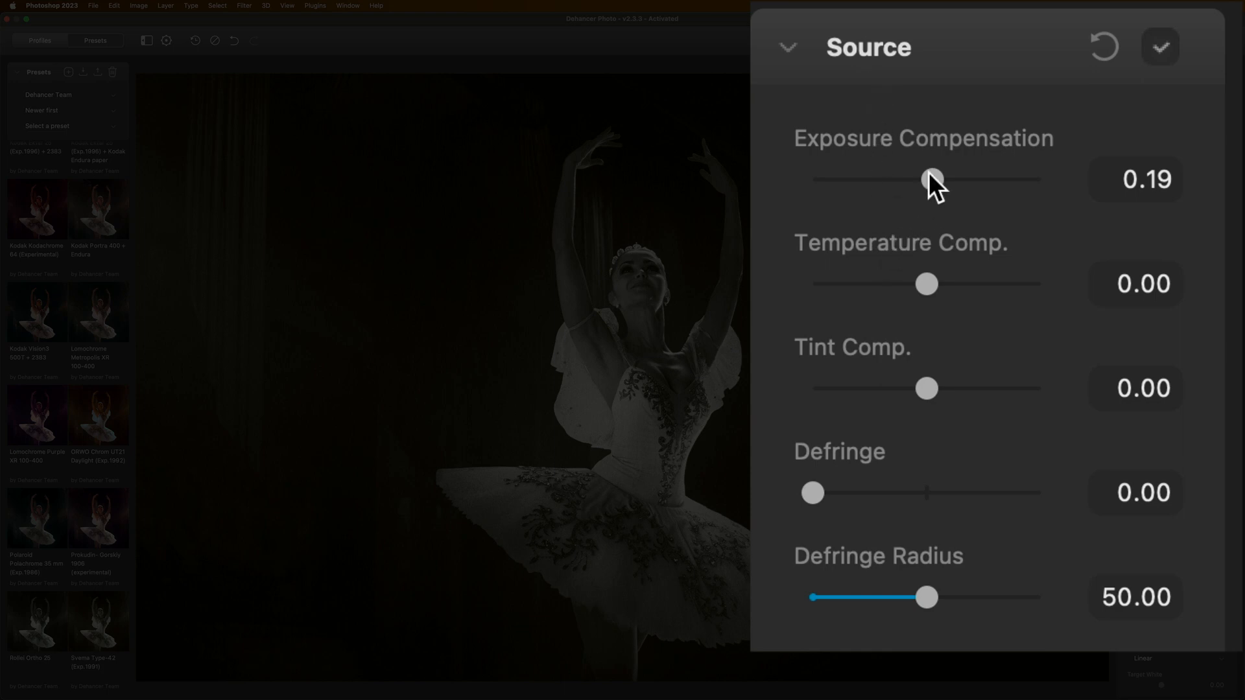
drag(931, 173, 919, 172)
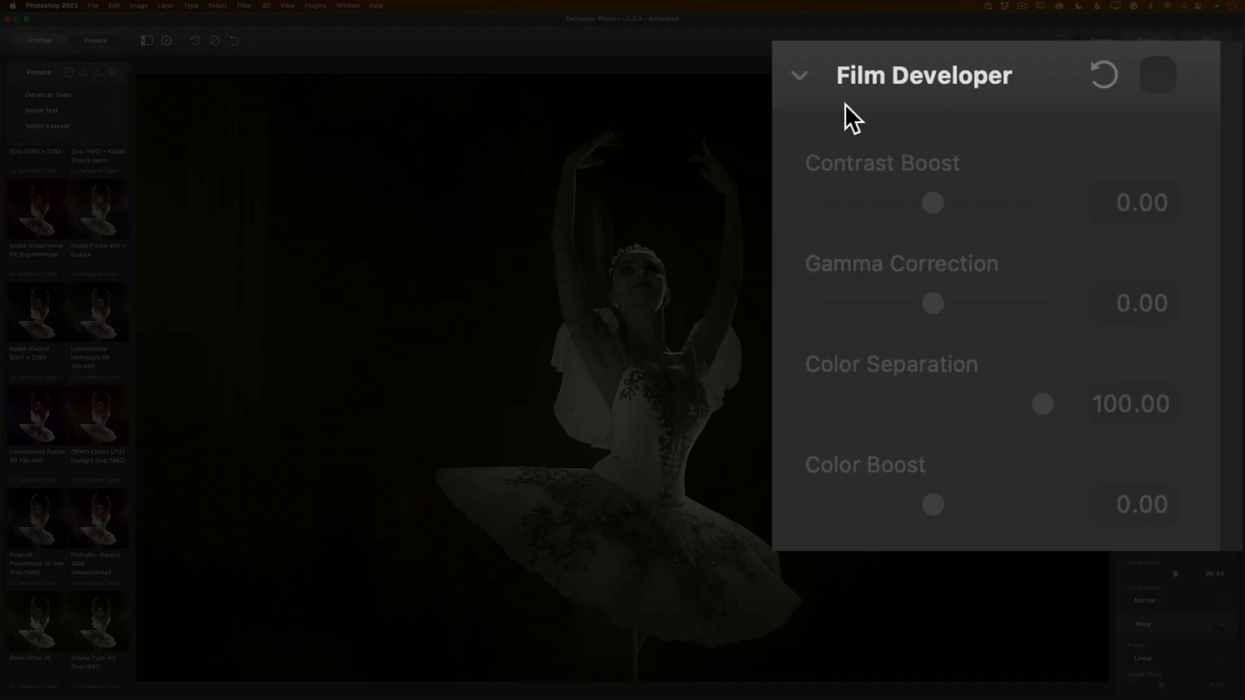
click(1155, 79)
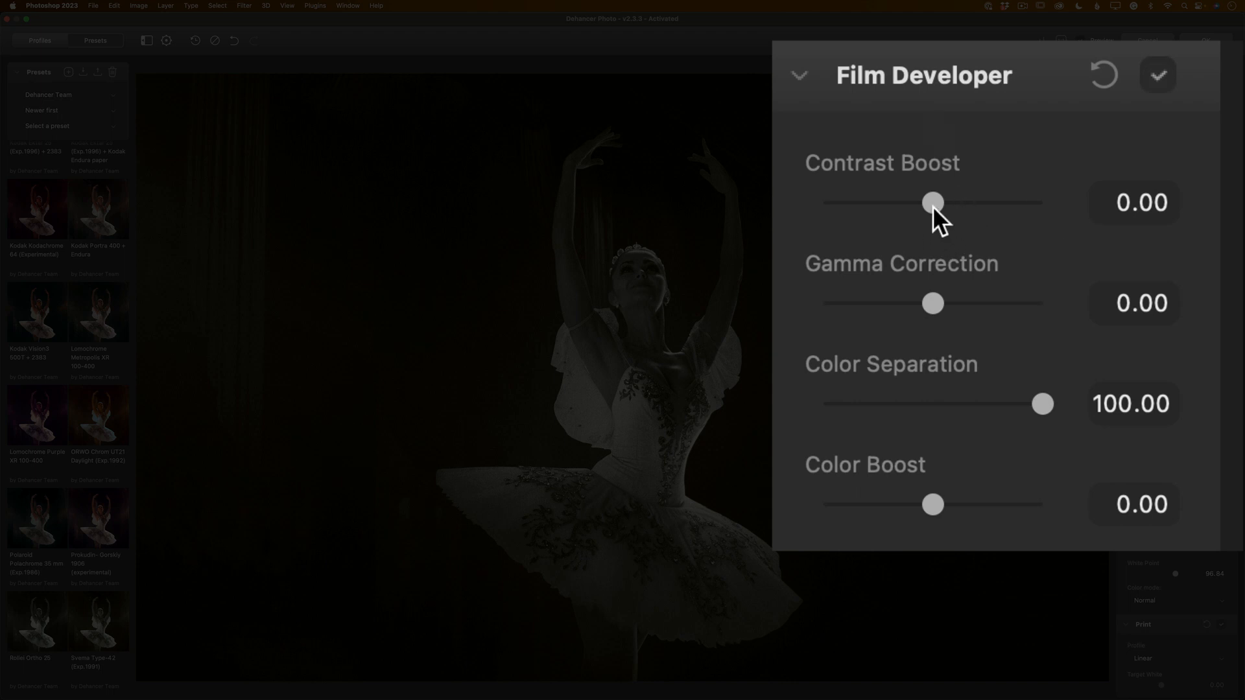
drag(931, 197, 920, 208)
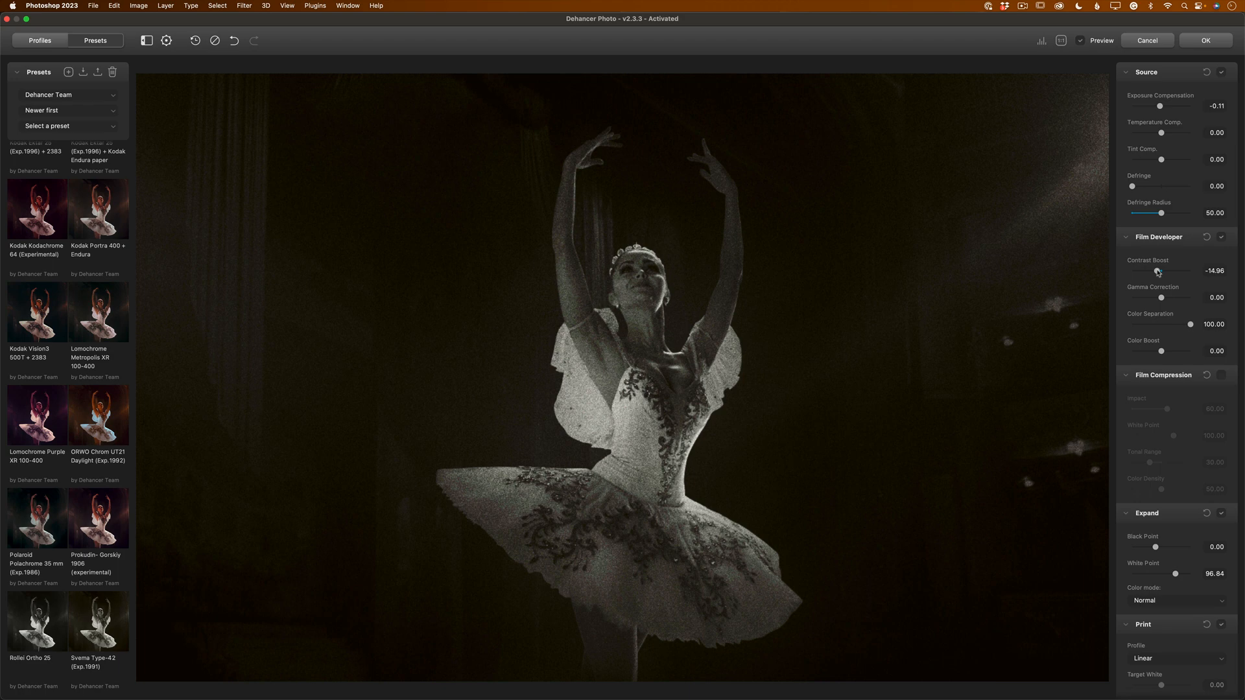
drag(1158, 272, 1146, 270)
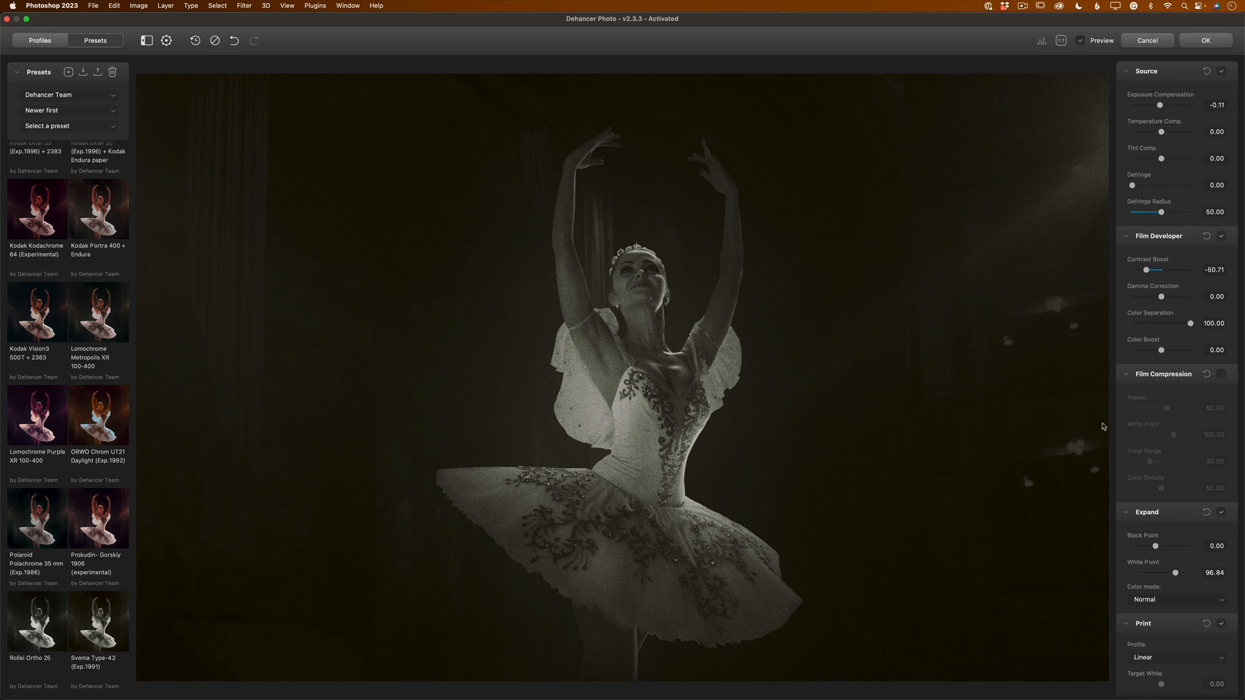
- Set the Film Grain to Size 5.91, Amount 73.84 and Resolution 92.10, and inspect the grain on the dancer up close
scroll(1161, 427, down, 1)
scroll(1161, 427, down, 5)
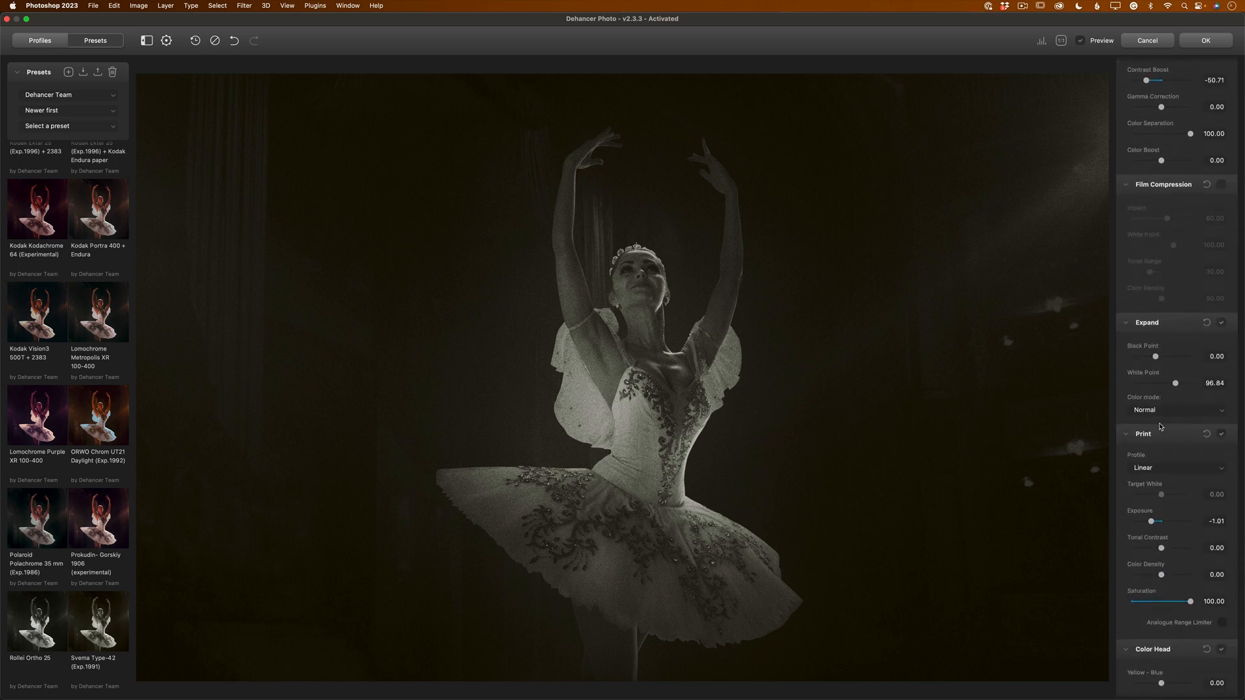
scroll(1160, 427, down, 2)
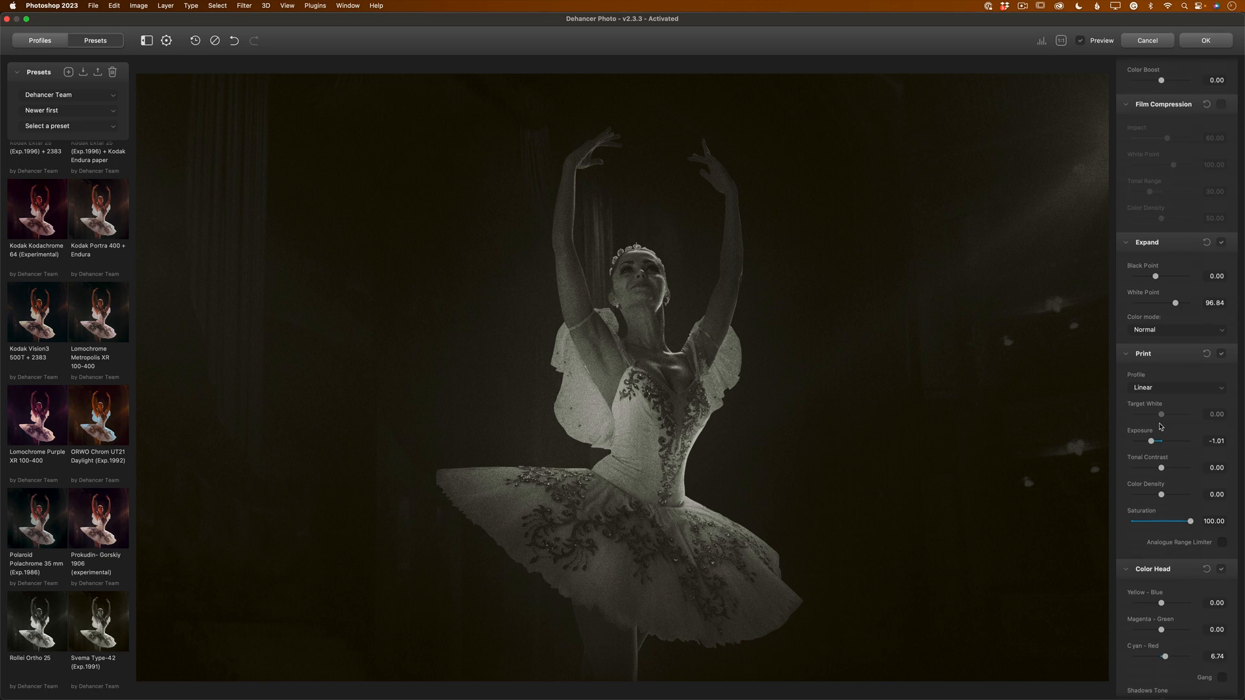
scroll(1161, 427, down, 8)
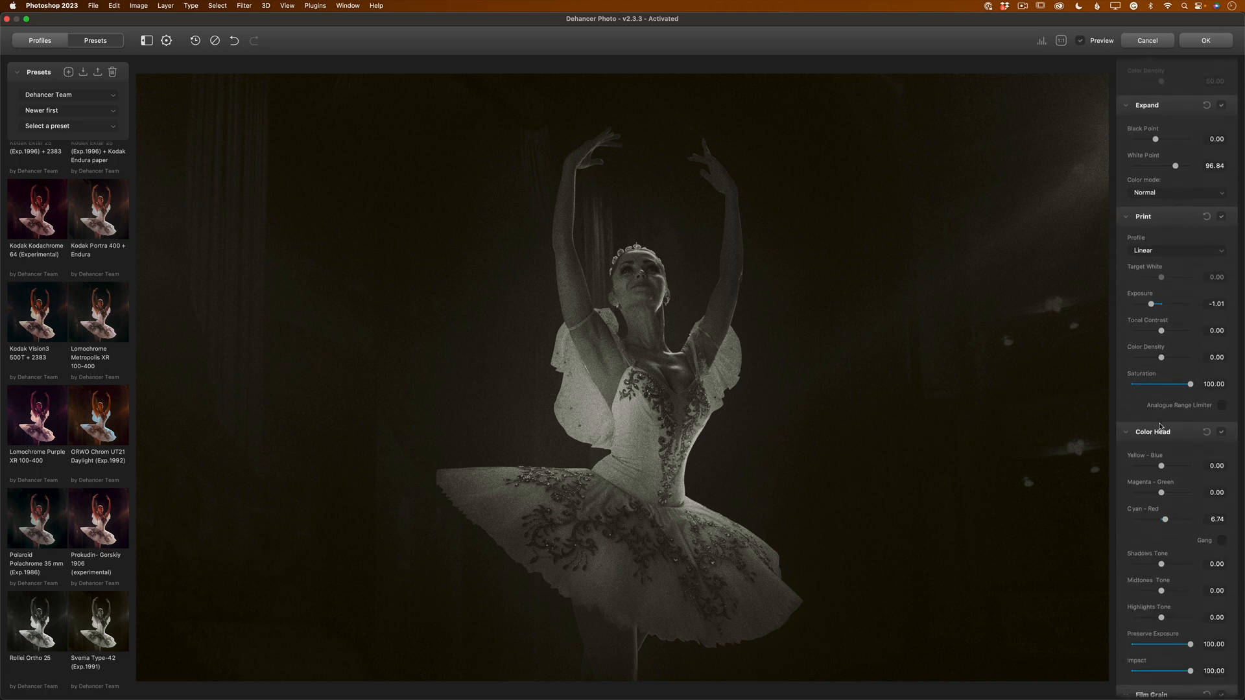
scroll(1160, 426, down, 2)
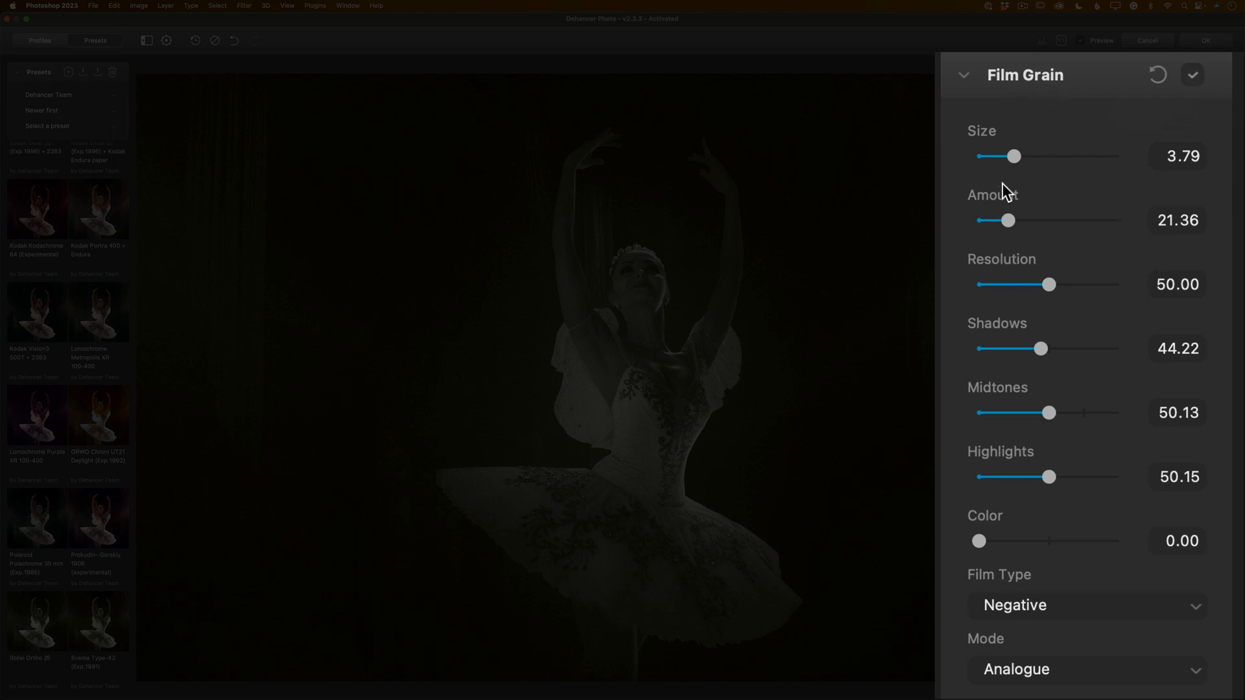
drag(1014, 155, 1043, 157)
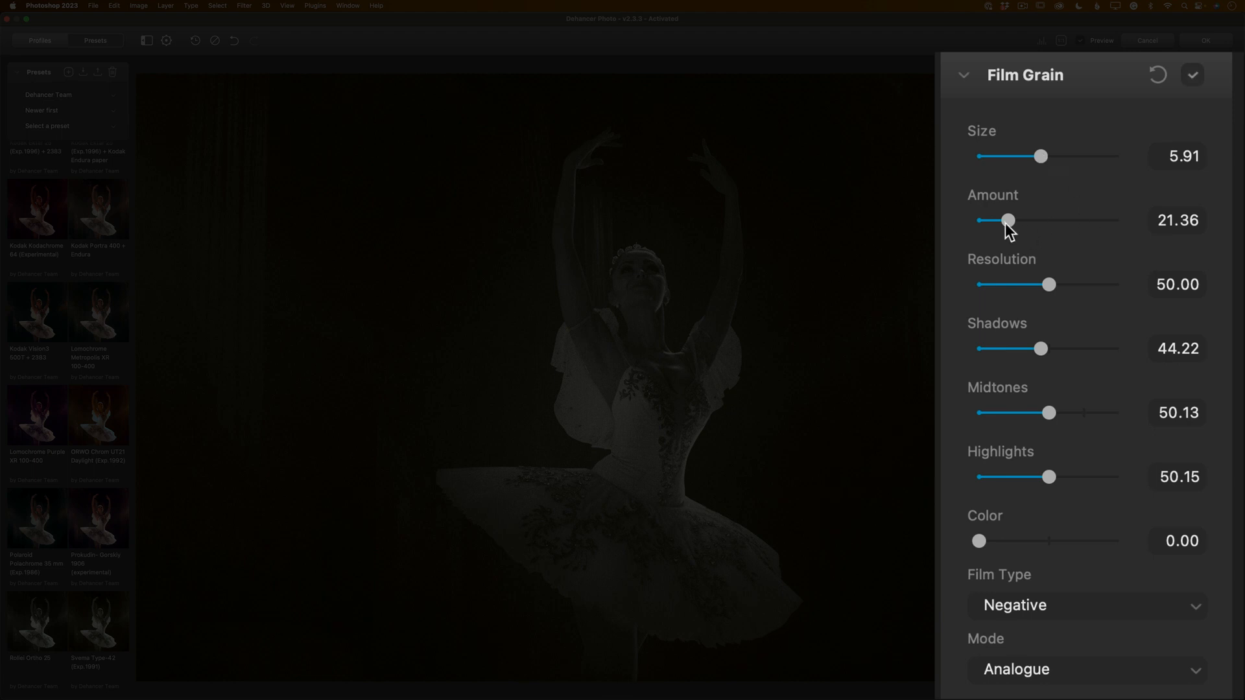
drag(1007, 219, 1081, 221)
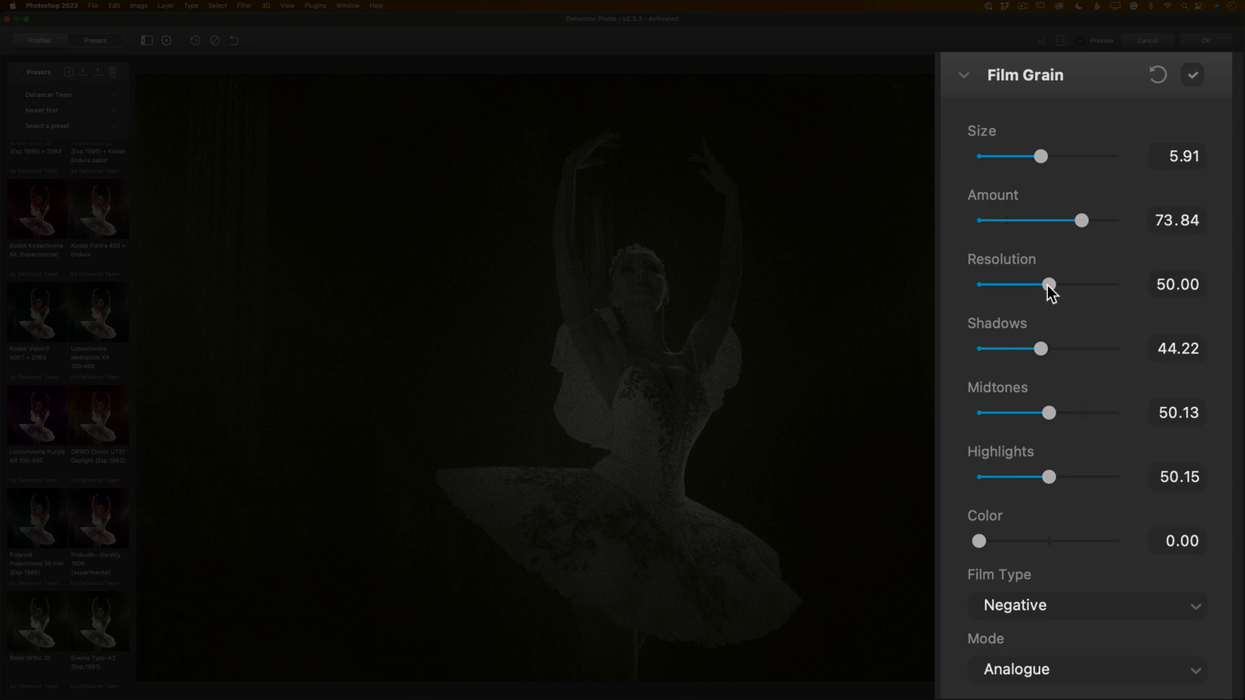
drag(1058, 285, 1109, 286)
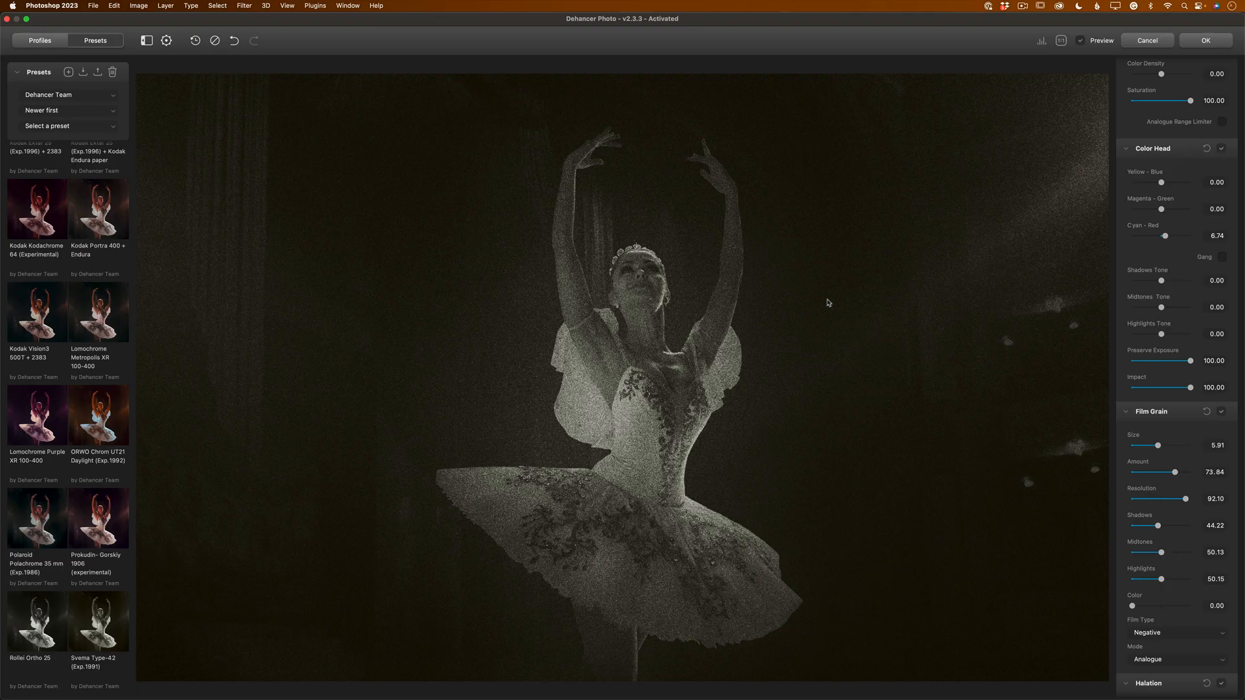
double_click(828, 303)
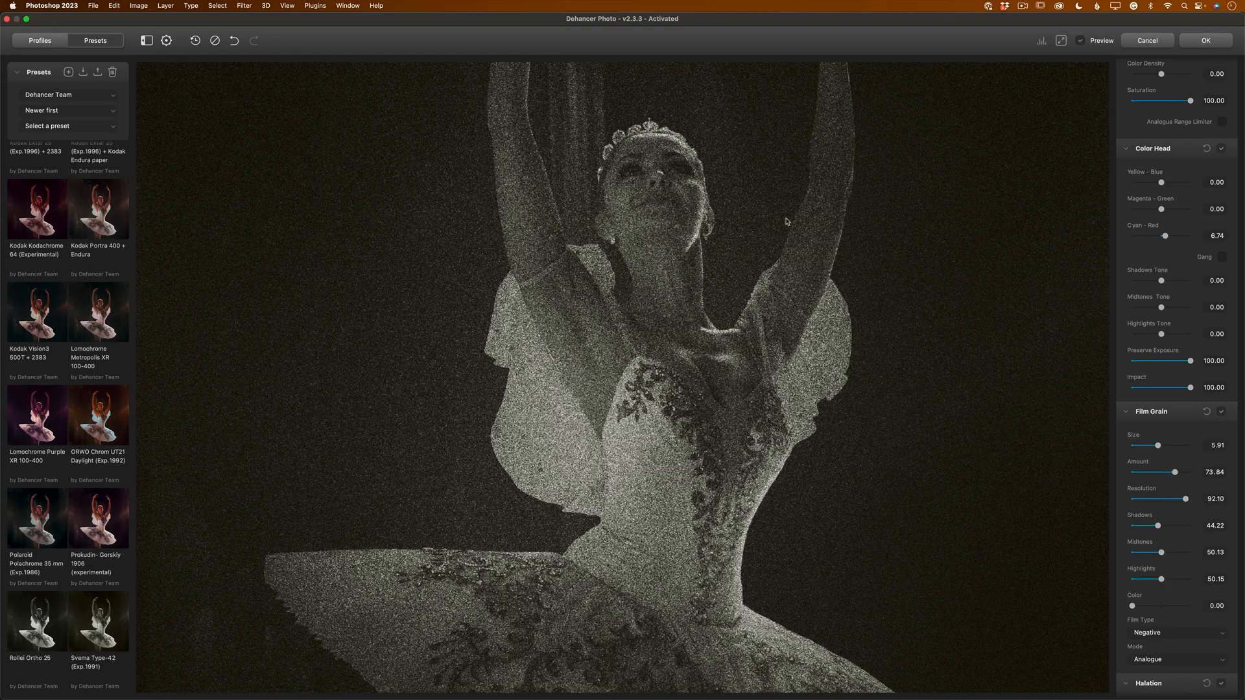
drag(807, 209, 793, 362)
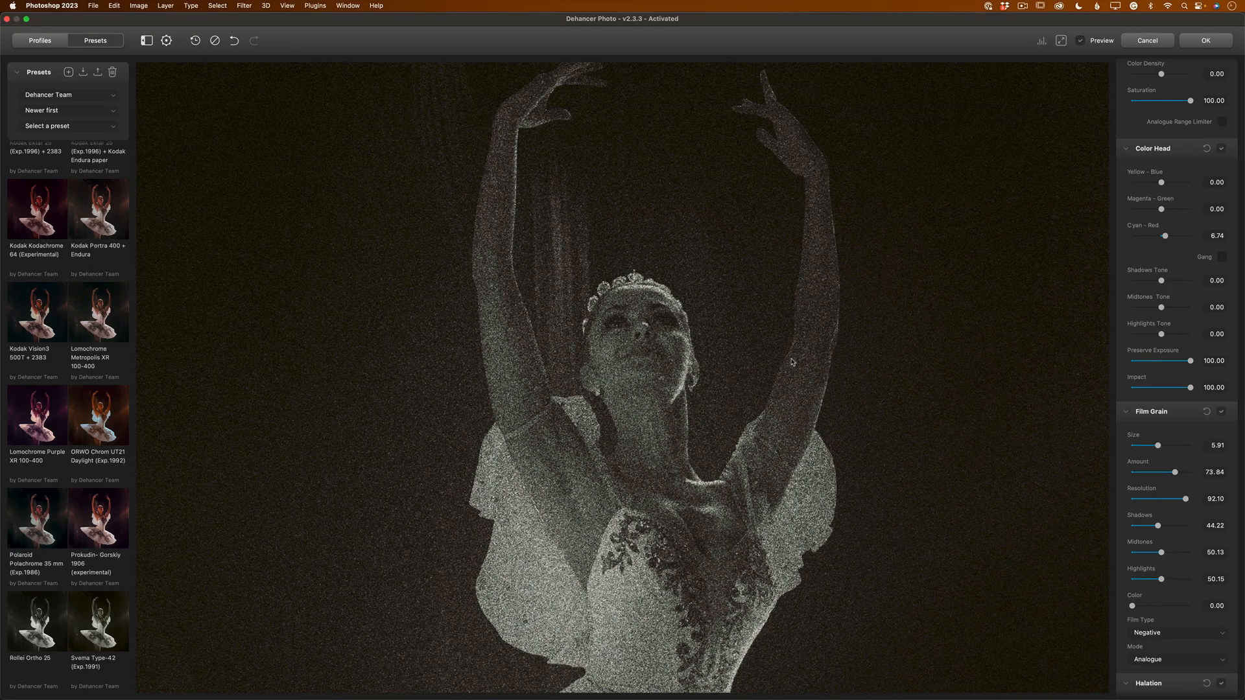
- Try high and low Film Grain Resolution values and settle on 42.51, checking the result on the whole photo
drag(679, 592, 689, 540)
drag(1185, 499, 1190, 500)
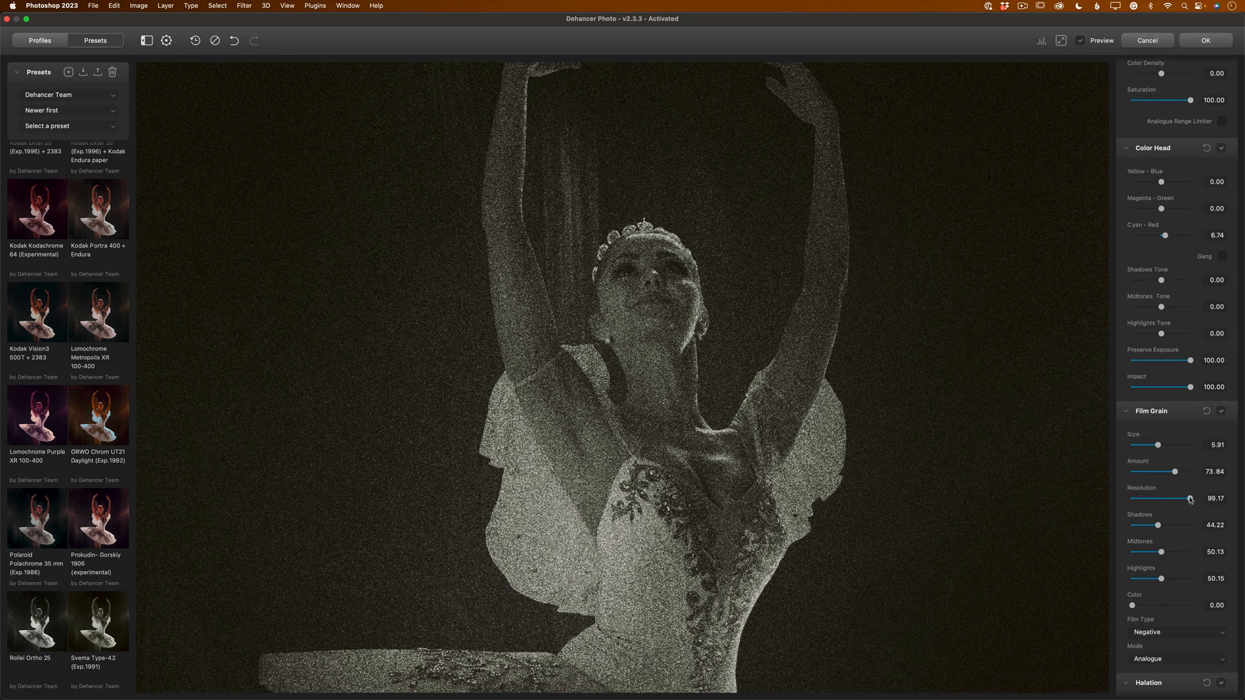
drag(1190, 499, 1155, 502)
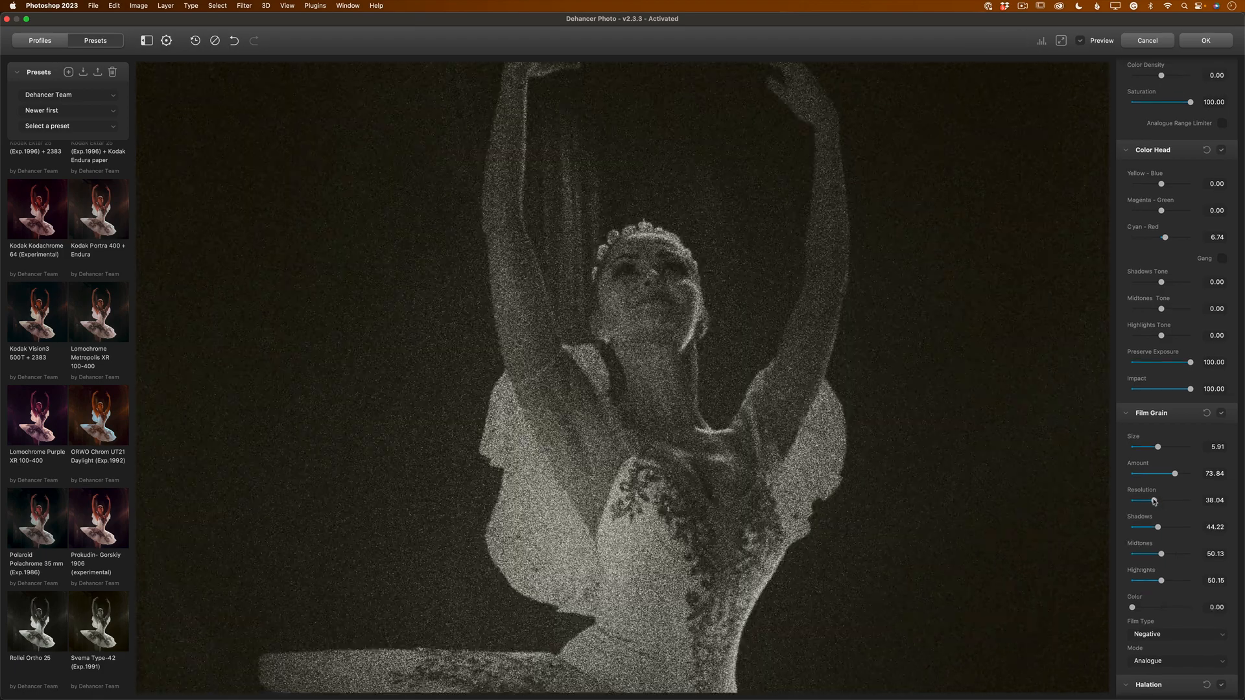
drag(1154, 501, 1158, 501)
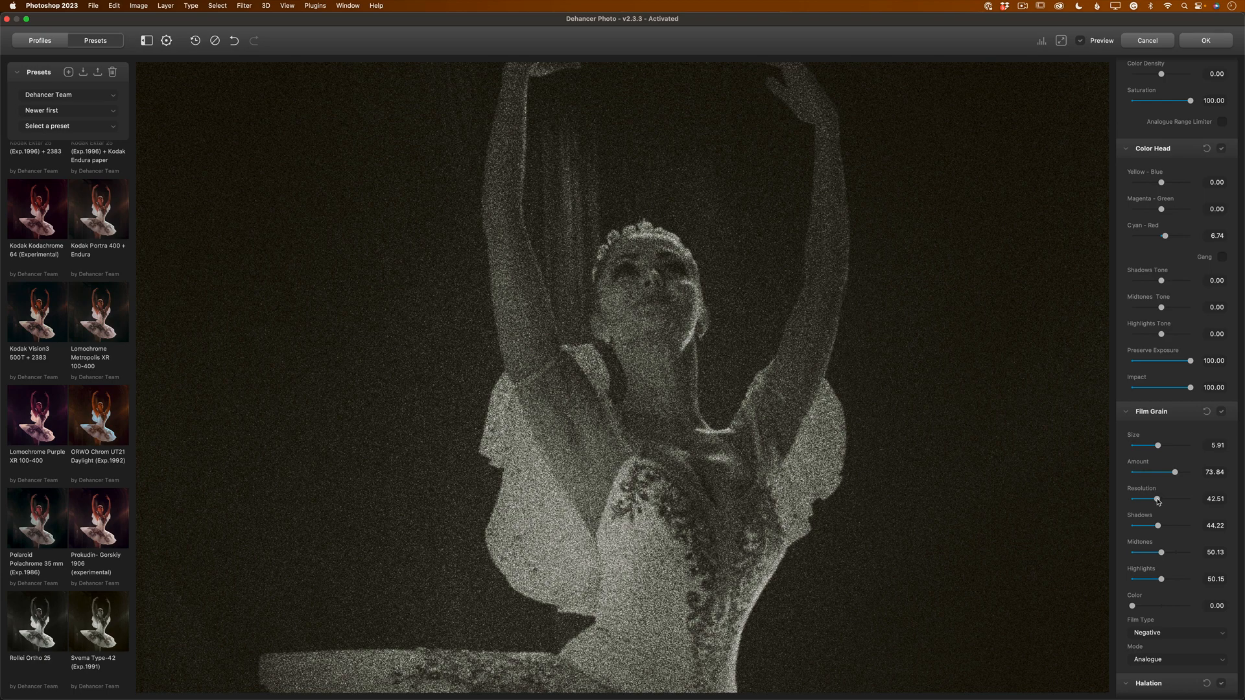
click(815, 458)
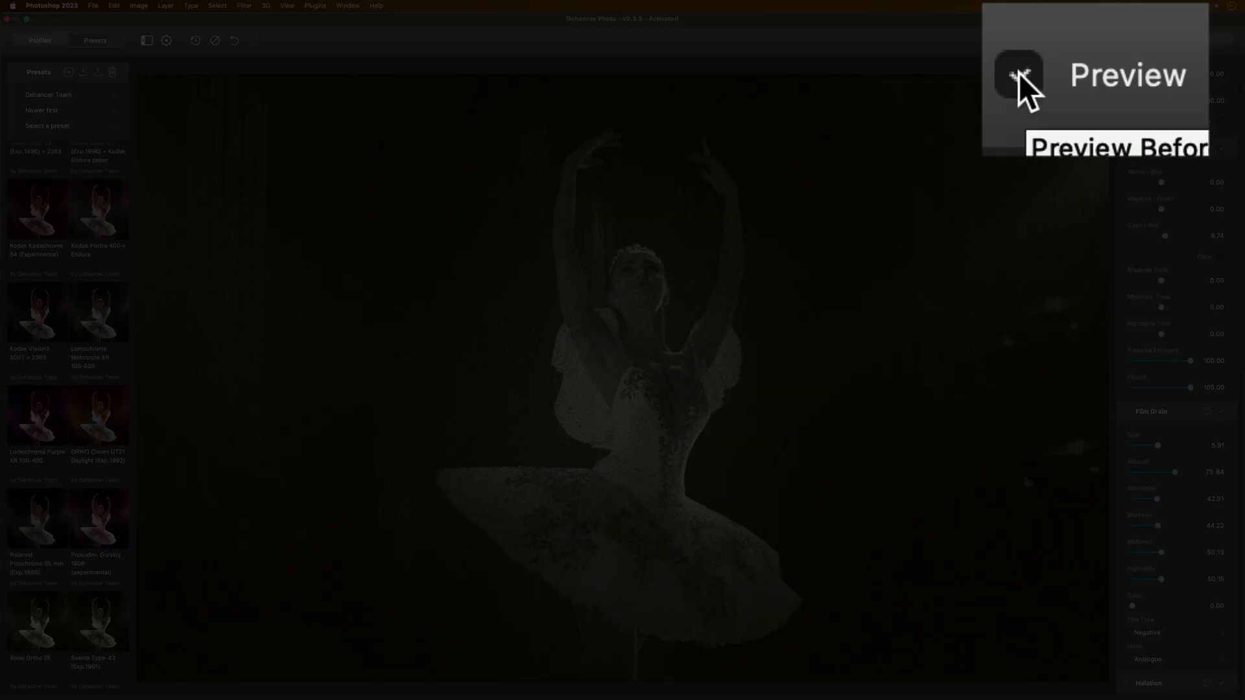
- Compare the photo with and without the film look and apply the Dehancer result as a smart filter
click(1019, 77)
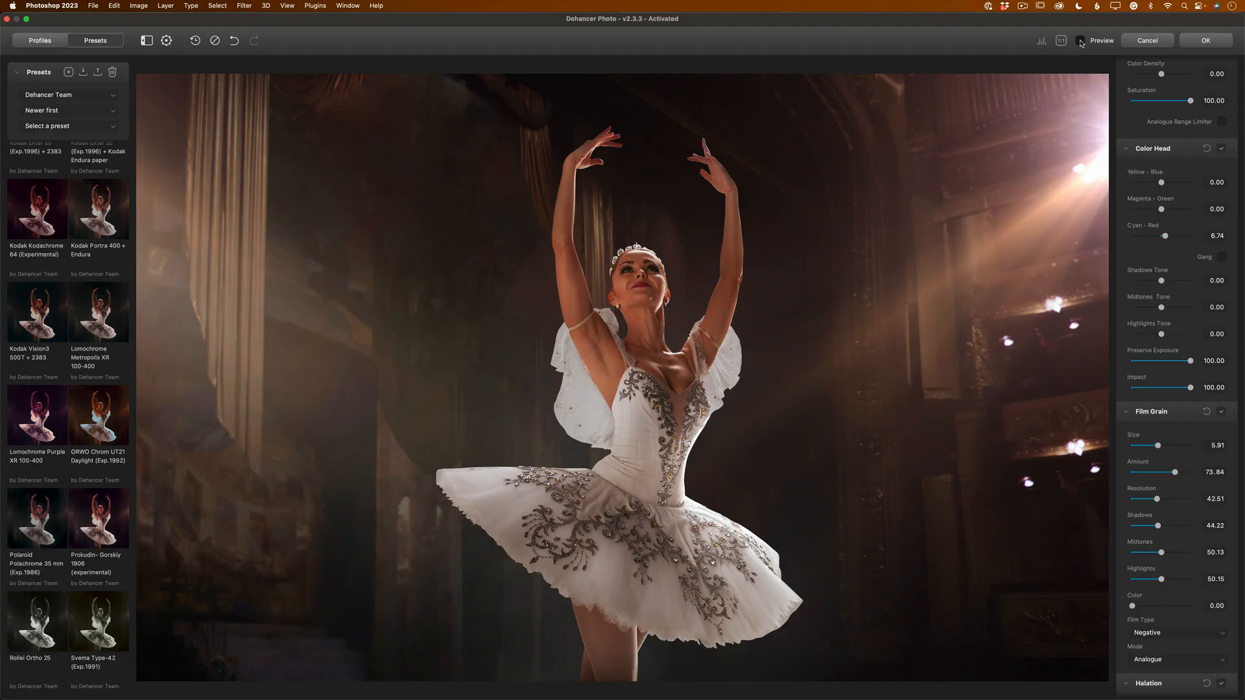
click(1080, 41)
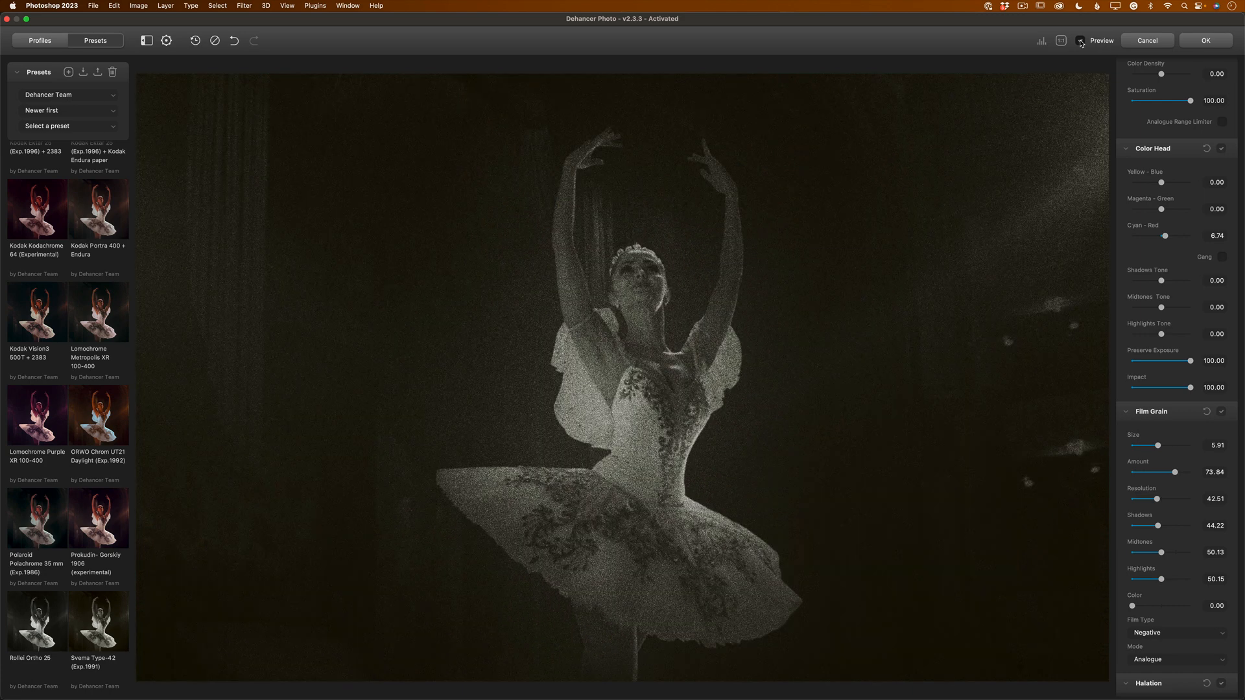
click(1080, 41)
click(1080, 40)
click(1205, 40)
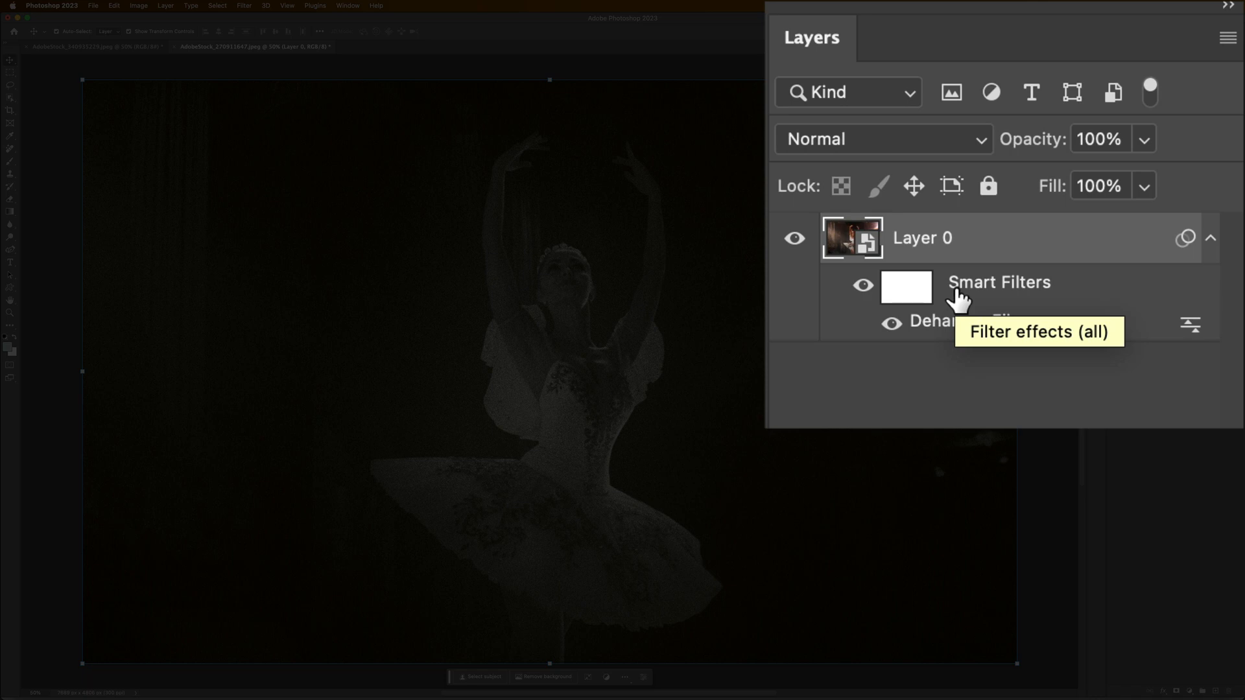
click(863, 286)
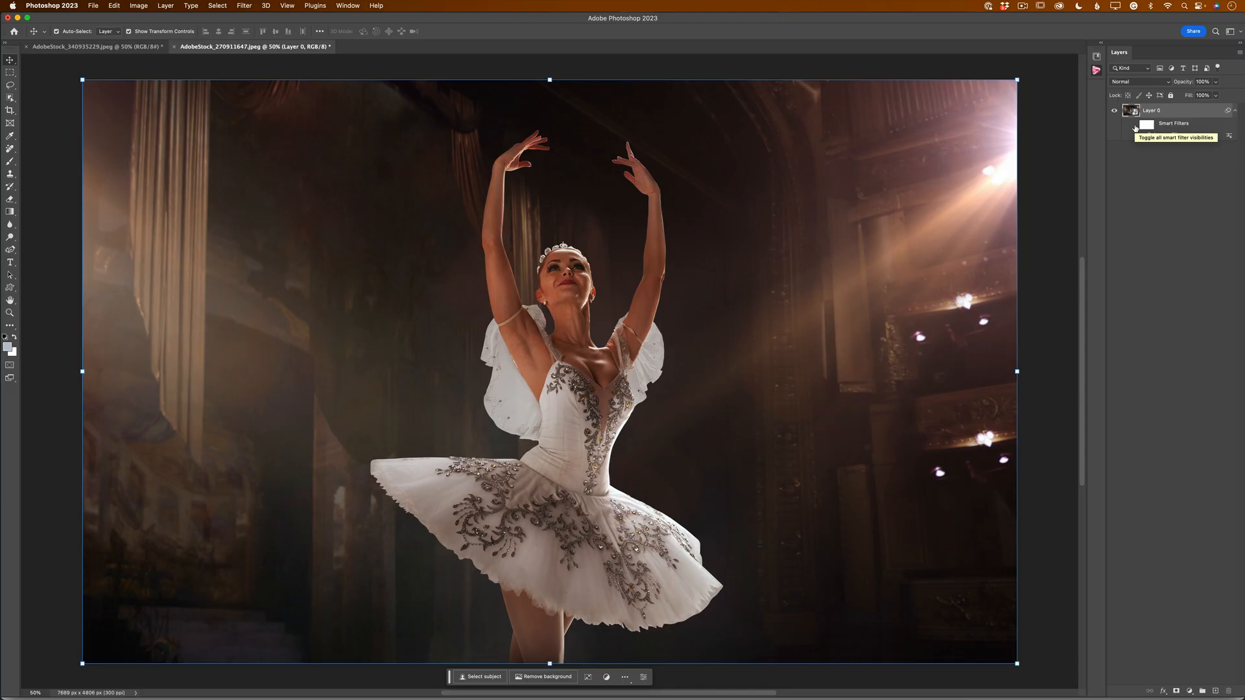
click(1135, 124)
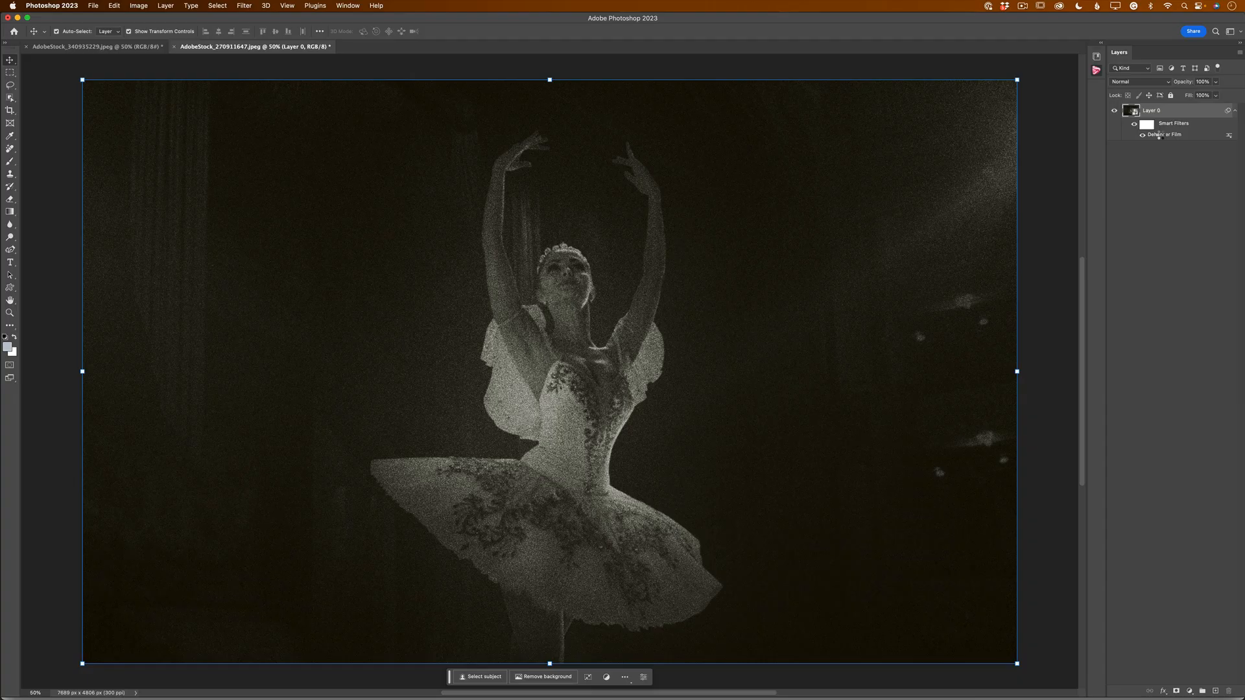
- Reopen the Dehancer Film smart filter, set the Source Exposure Compensation to 0.28 and apply the change
double_click(1161, 134)
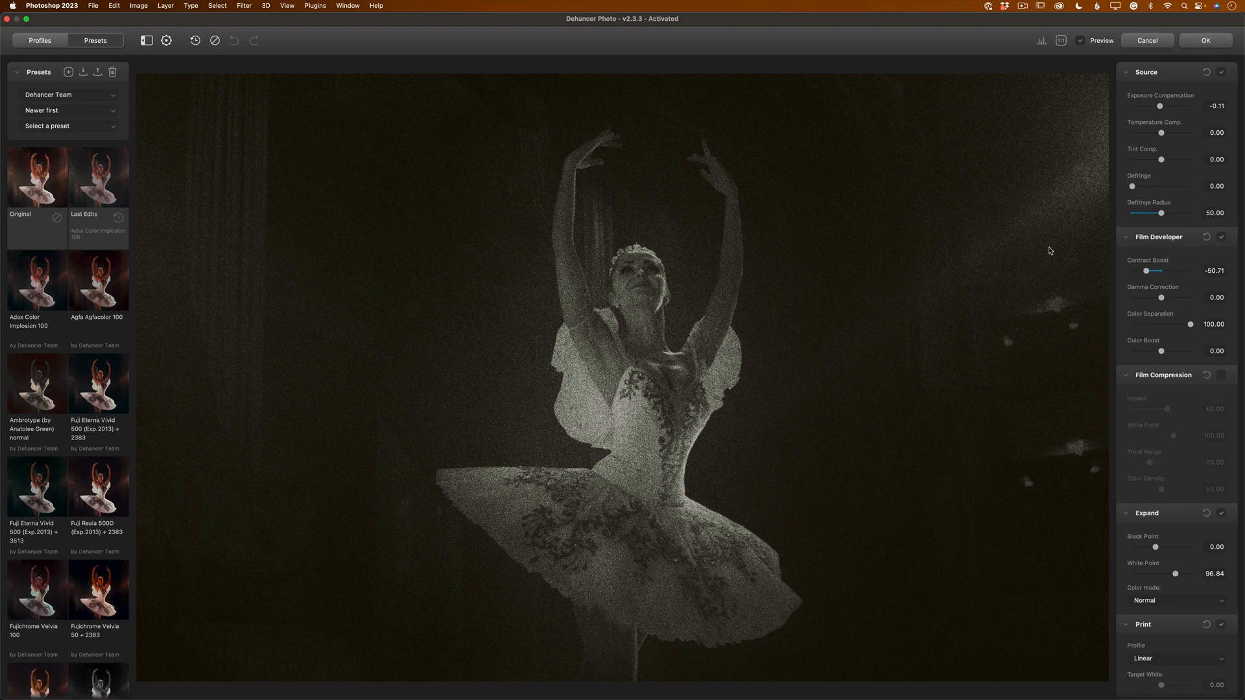
click(1160, 106)
drag(1160, 107, 1165, 107)
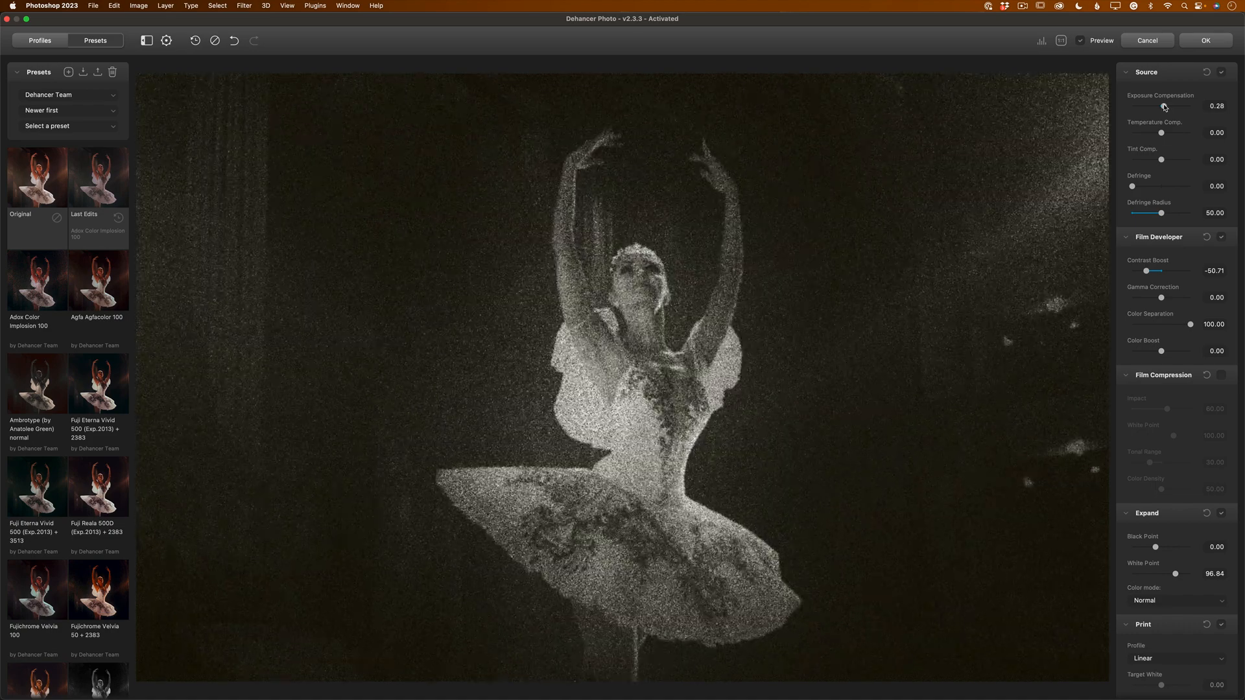
click(1219, 40)
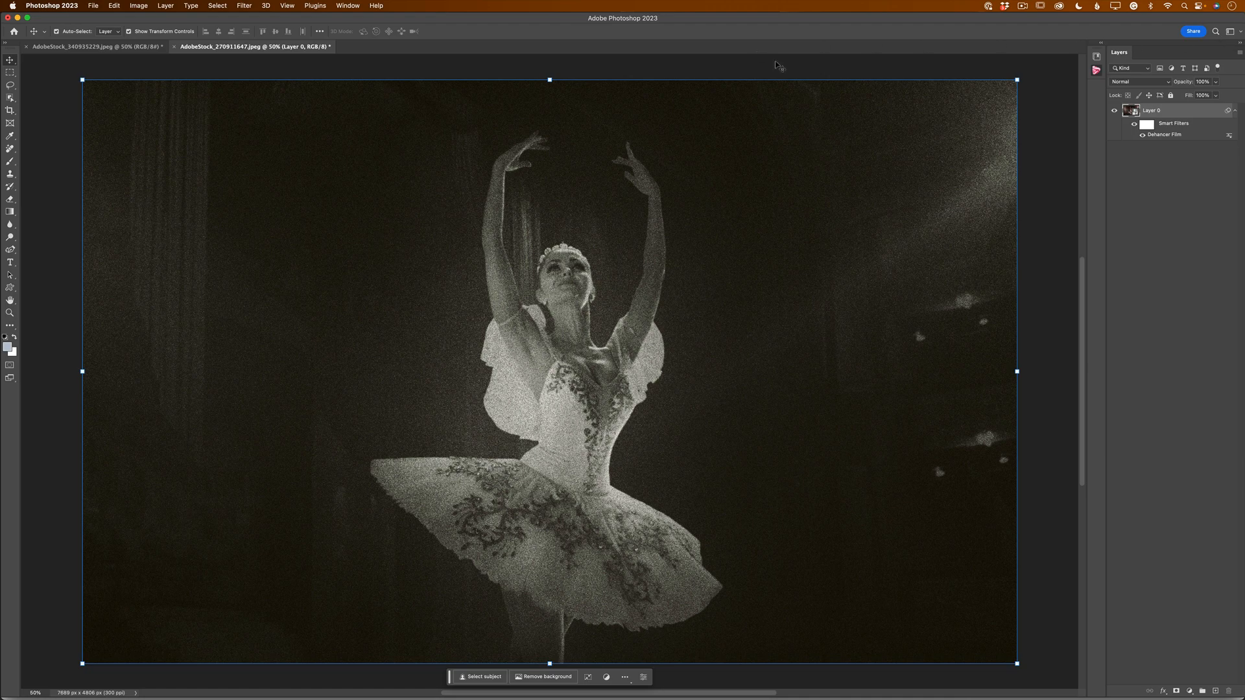
- Copy the entire paper texture from AdobeStock_340935229.jpeg and paste it into the ballerina document AdobeStock_270911647.jpeg
click(90, 52)
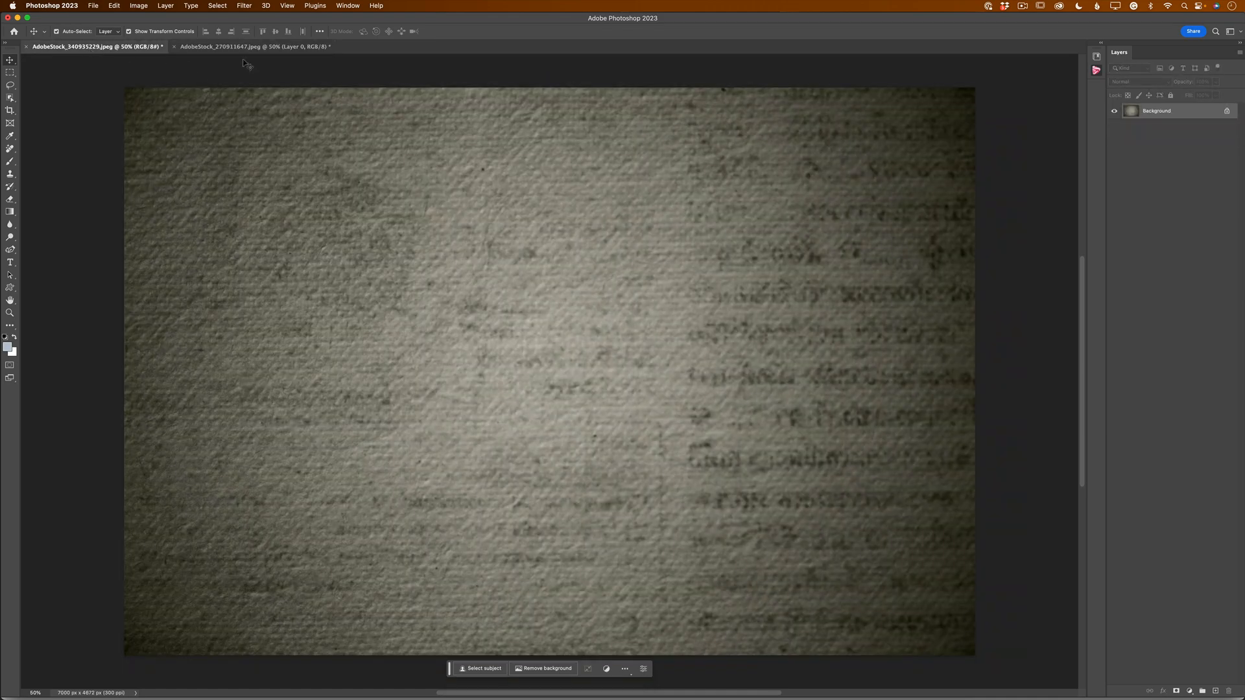
click(218, 6)
click(223, 20)
click(114, 6)
click(127, 73)
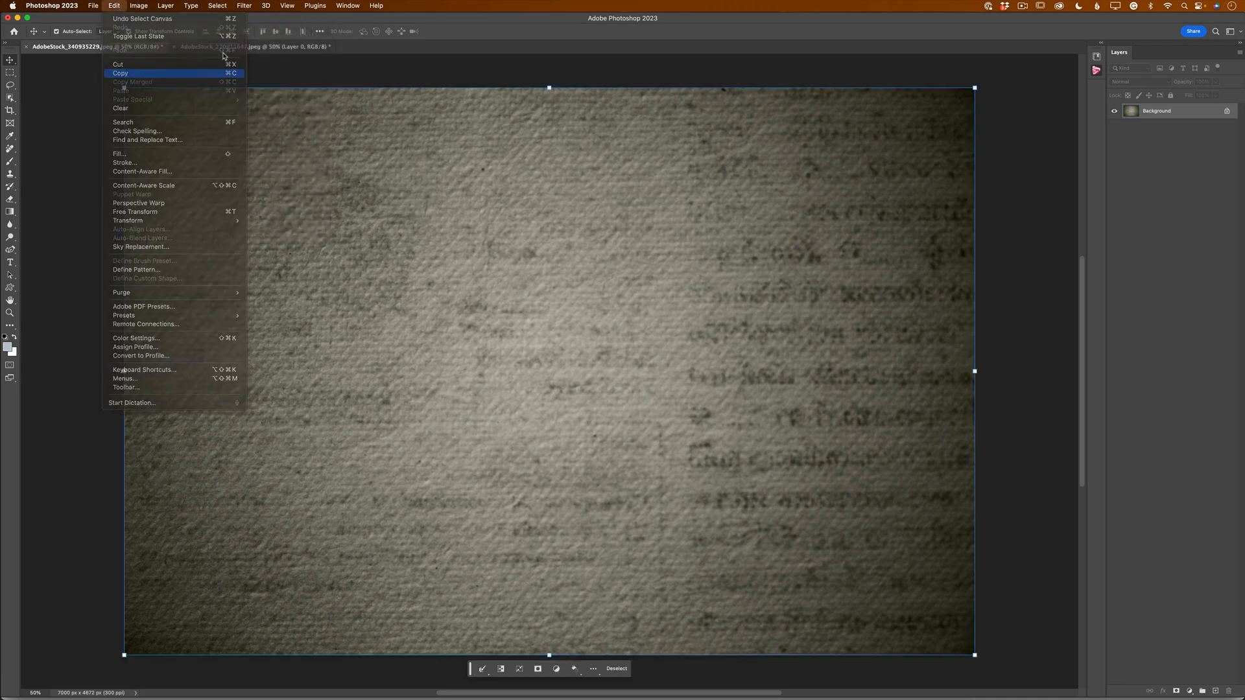
click(259, 46)
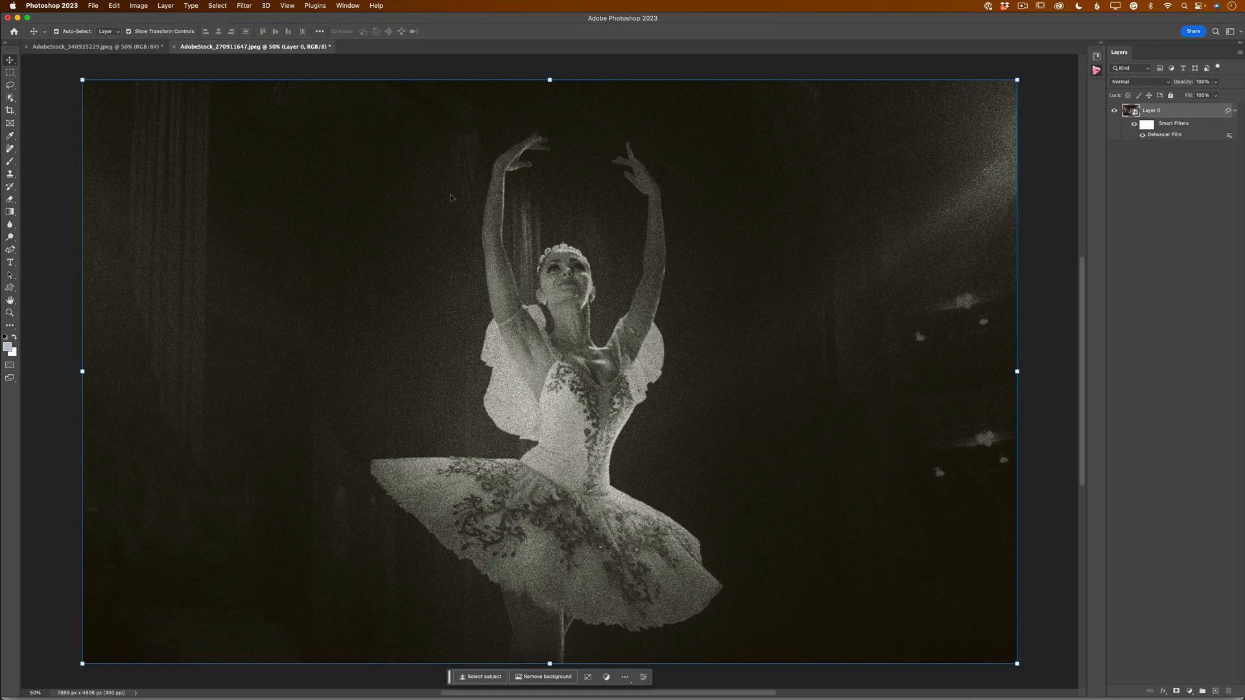
click(113, 7)
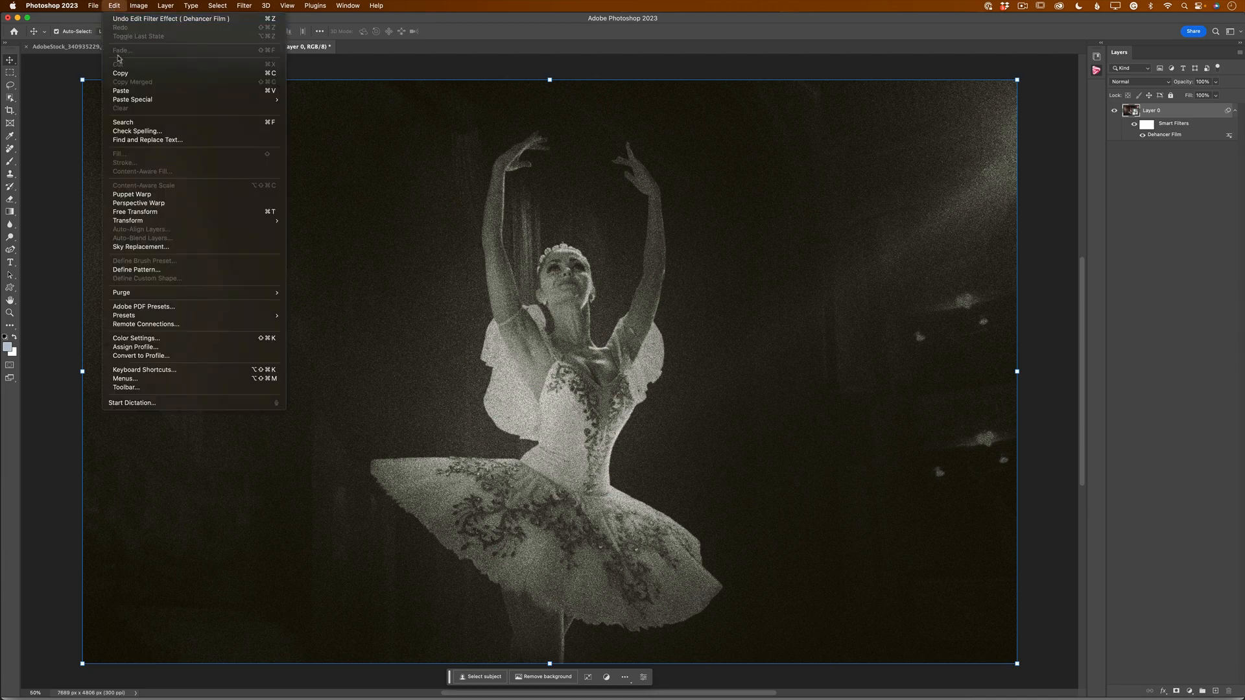
click(127, 90)
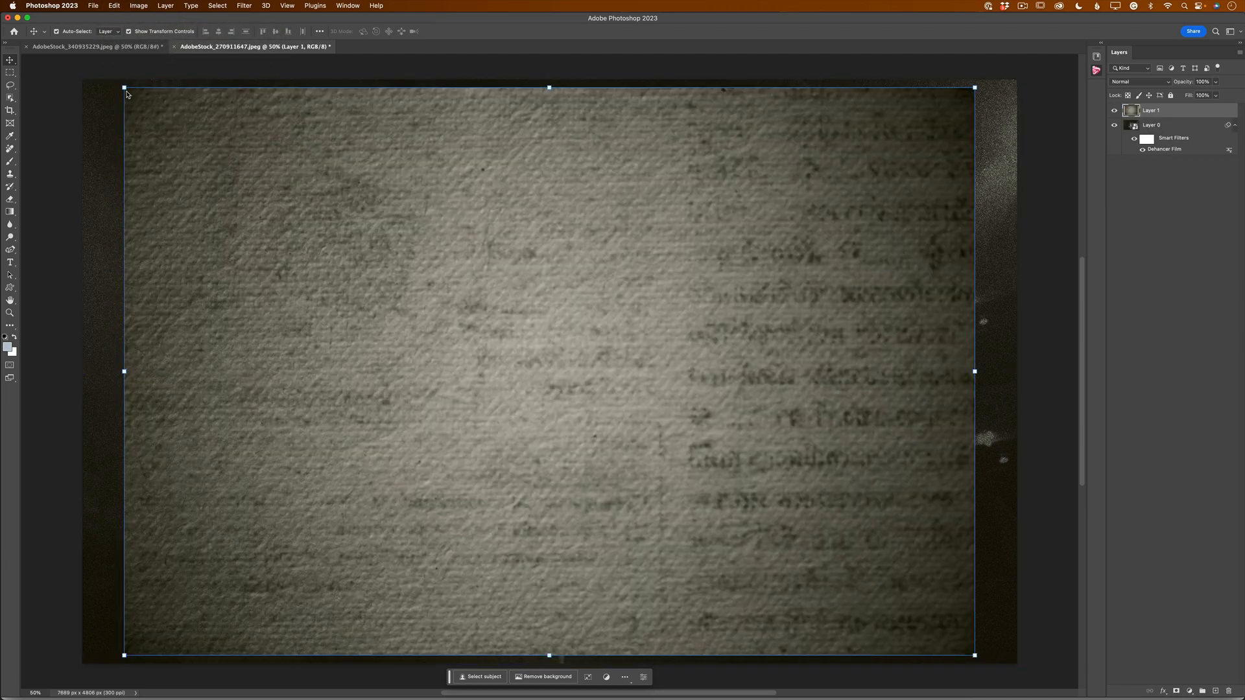
- Scale the pasted paper texture to 112.50% and center it horizontally so that it covers the whole canvas
drag(77, 67, 56, 56)
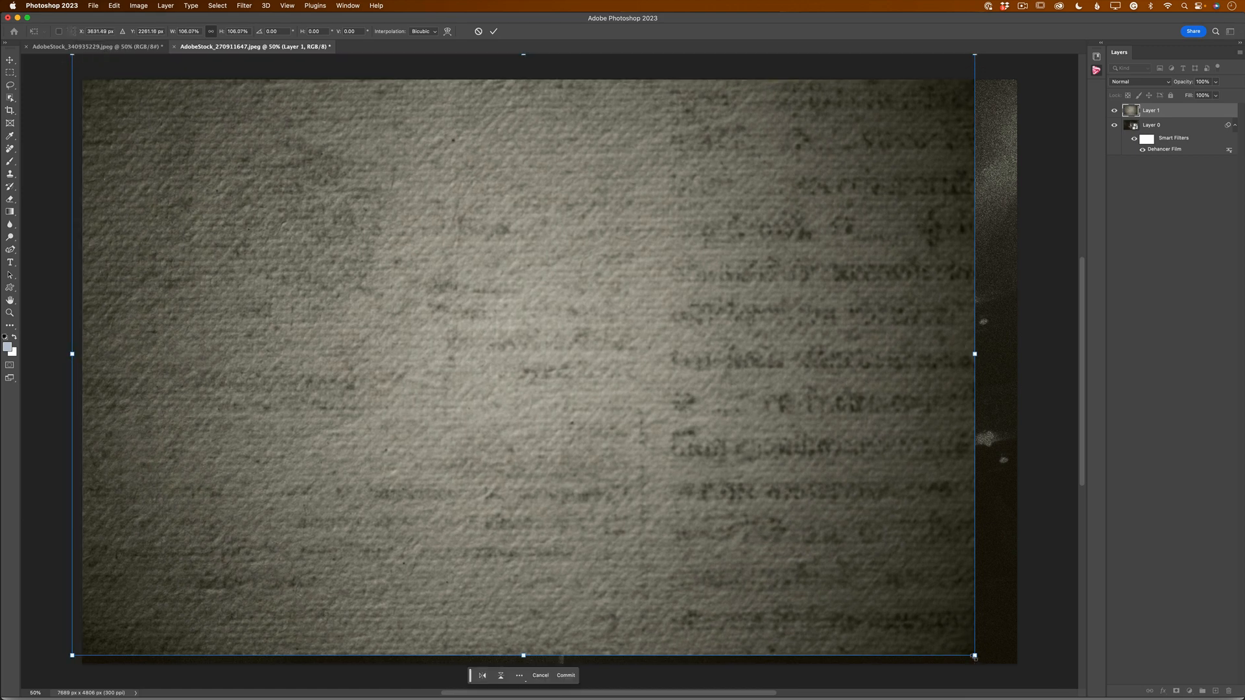
drag(974, 655, 1035, 684)
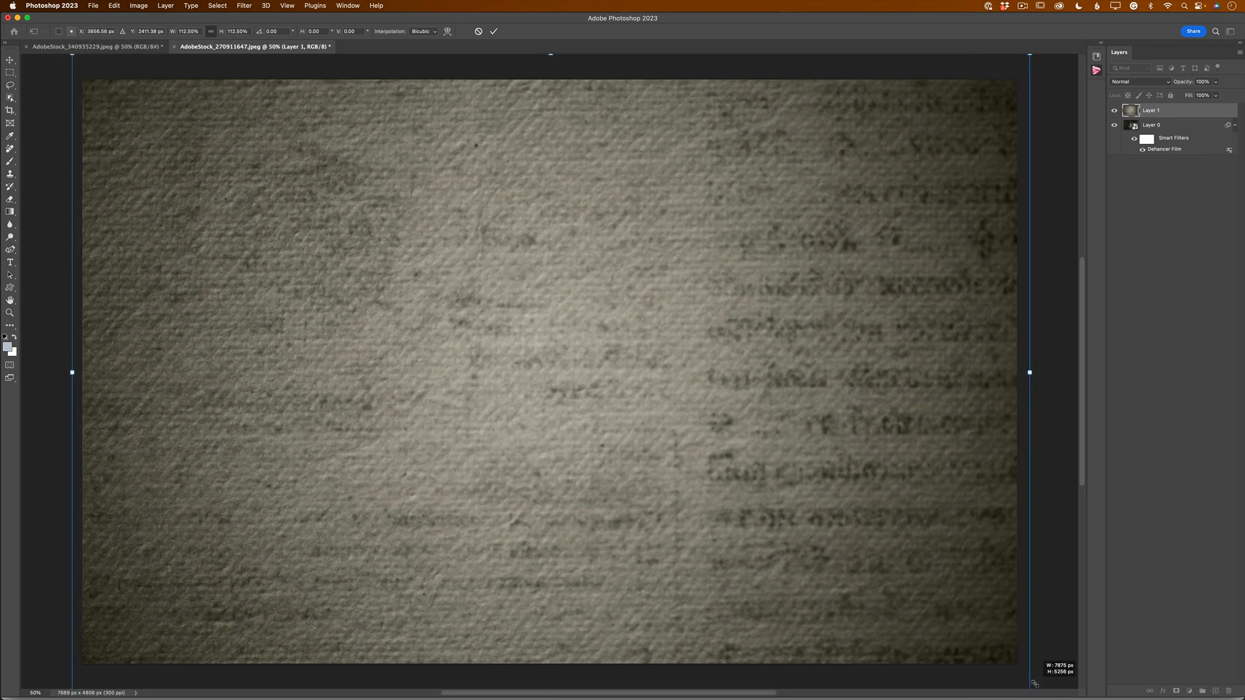
drag(868, 533, 868, 537)
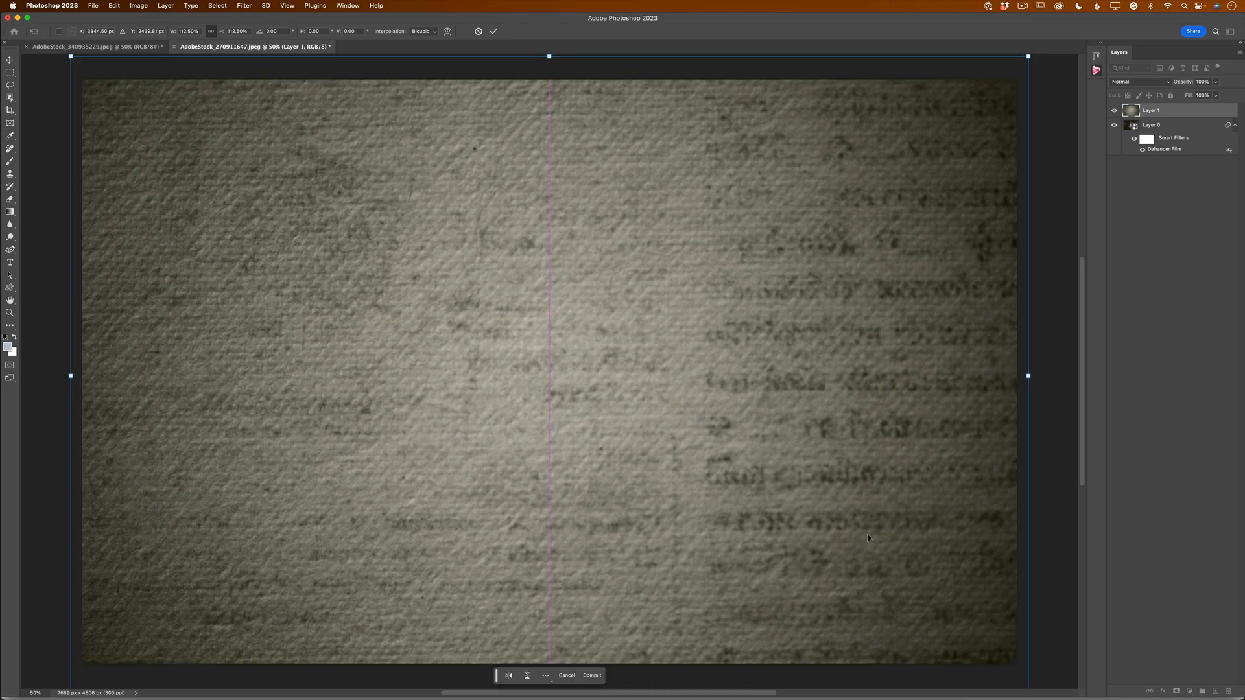
click(494, 32)
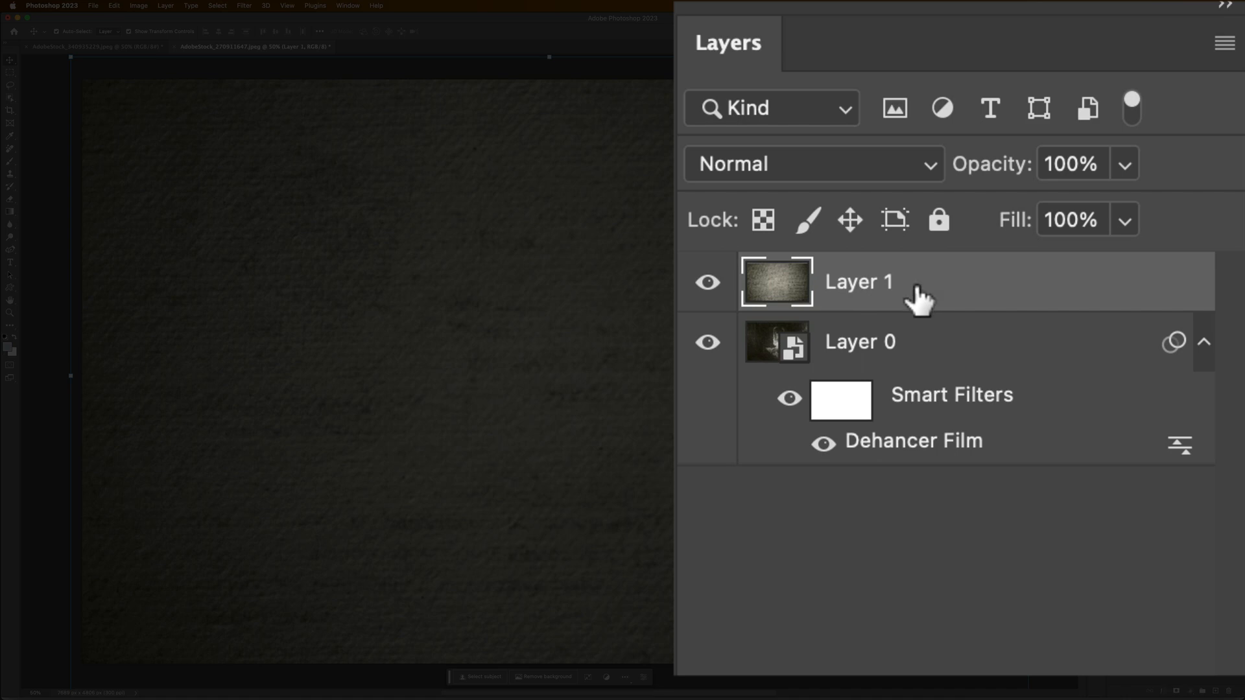
- Move the texture Layer 1 below Layer 0 and check it by briefly hiding the ballerina layer
drag(917, 294, 902, 506)
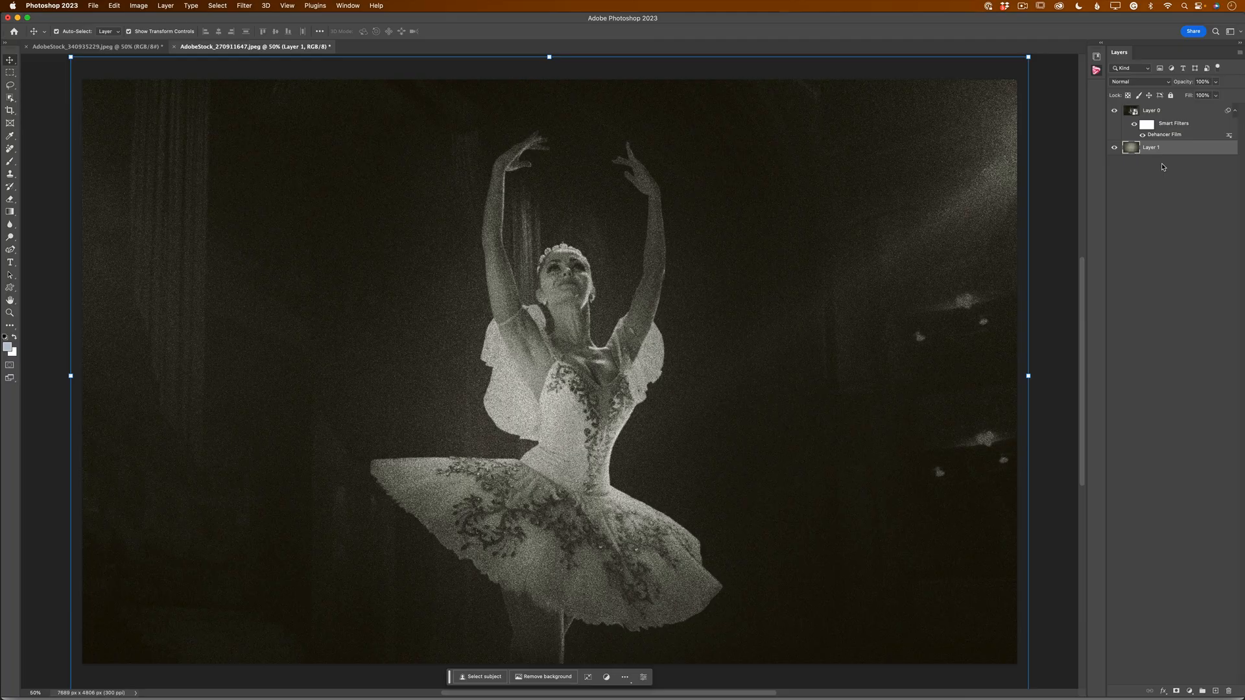
click(1115, 112)
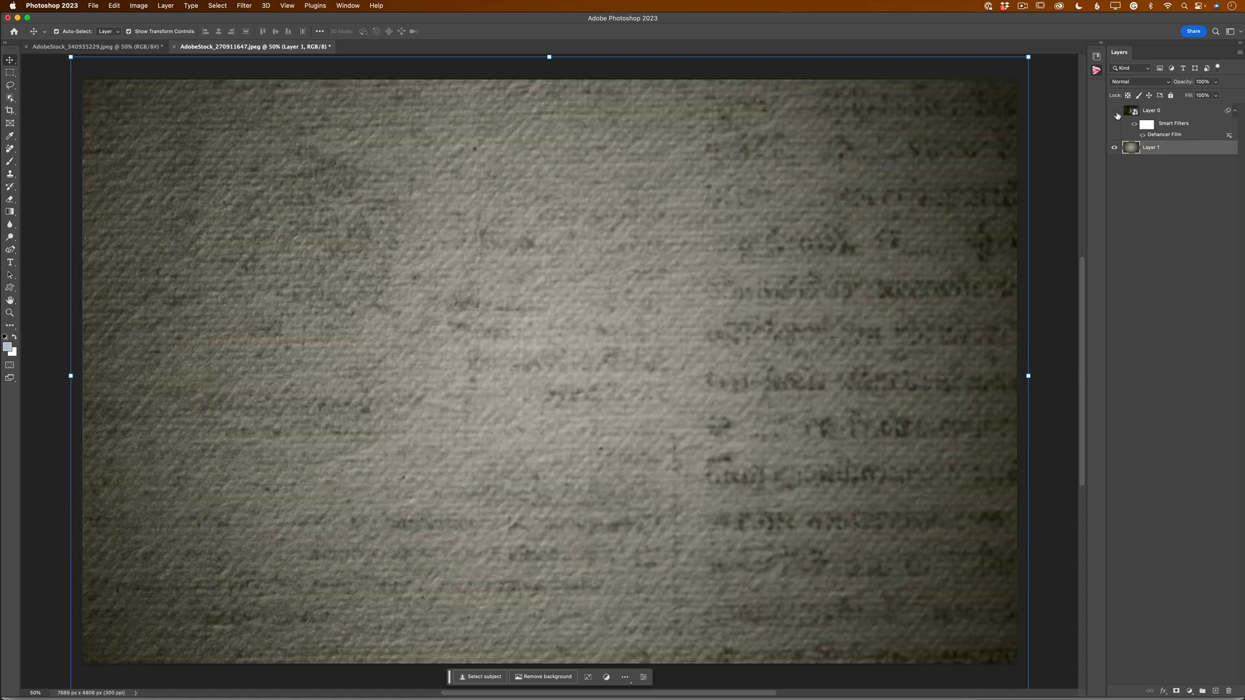
click(1115, 112)
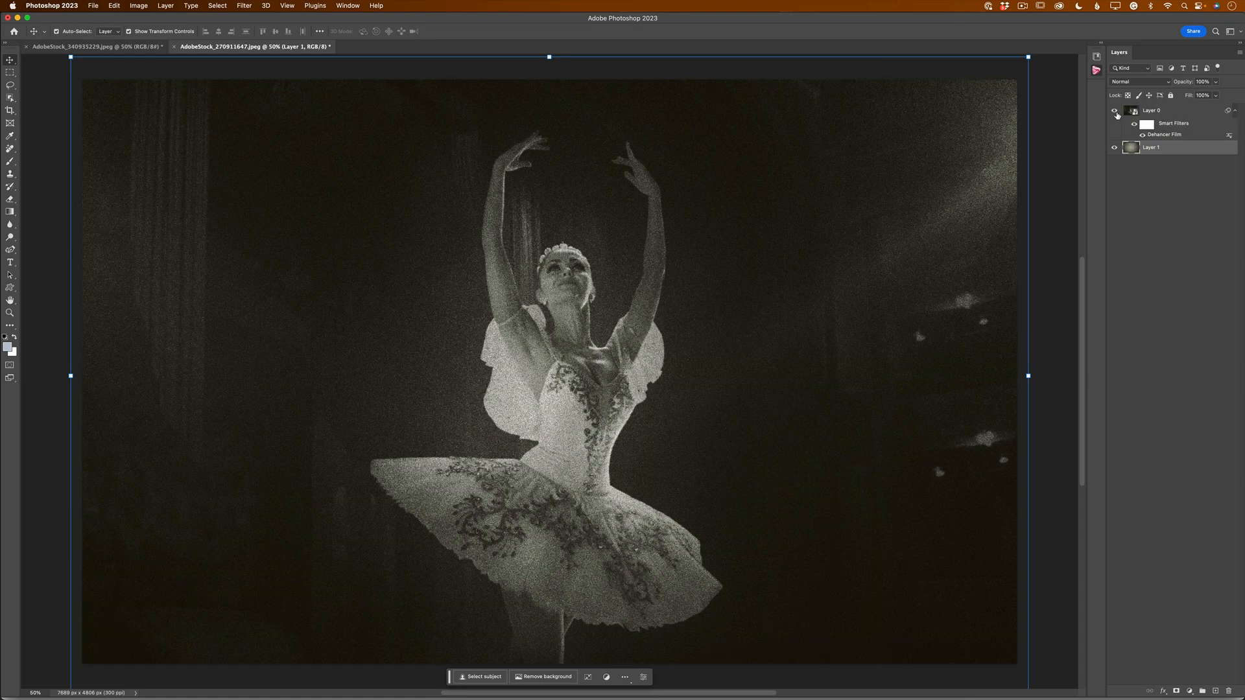
- Open the Blending Options for Layer 0 and test the Underlying Layer highlight slider, leaving it split at 254 / 255
click(1151, 116)
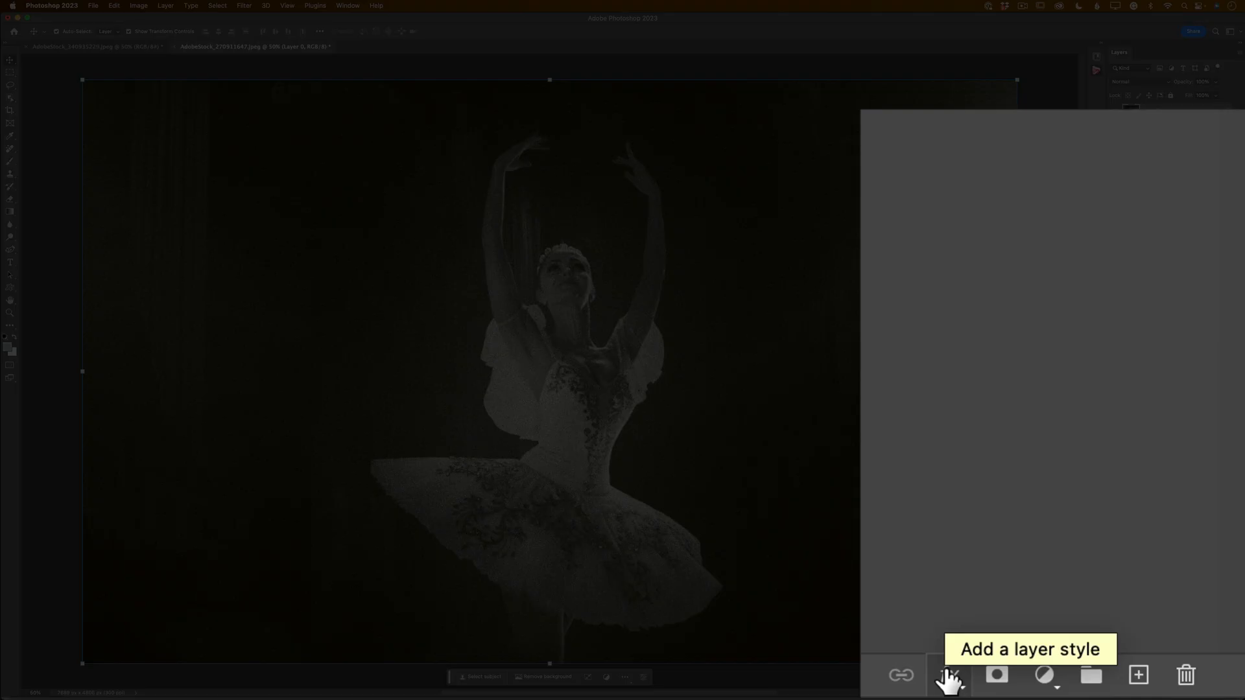
click(1162, 692)
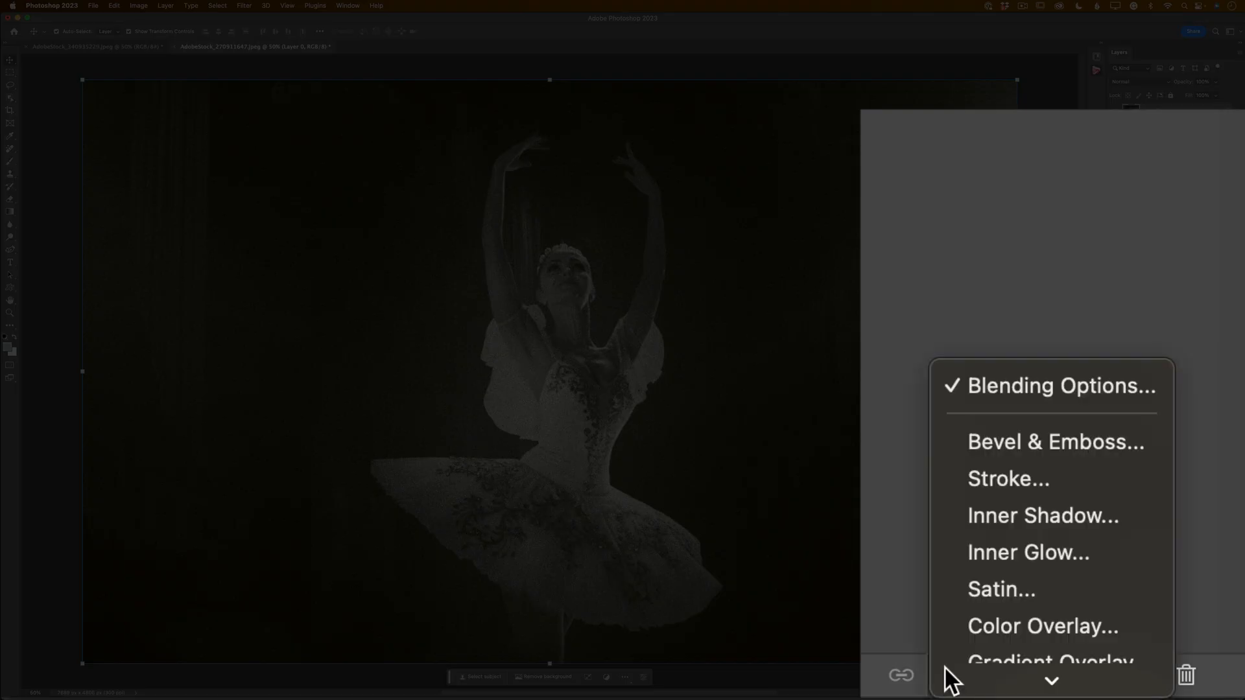
click(1064, 387)
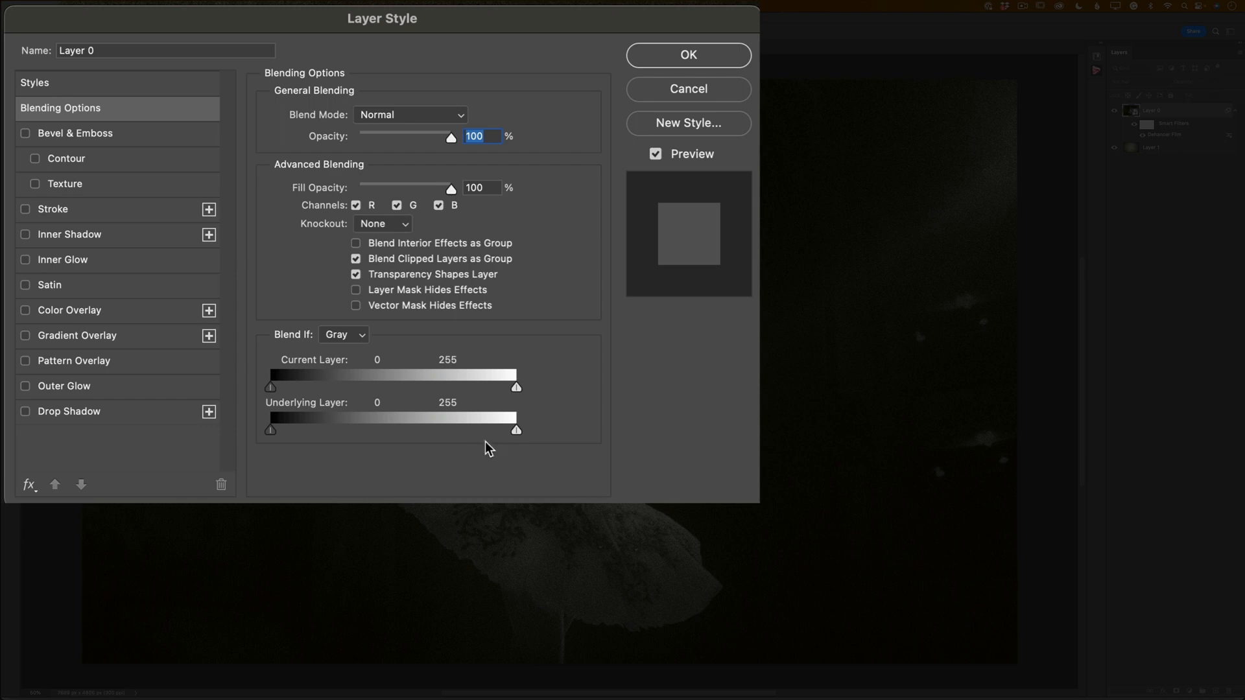
key(alt)
drag(515, 429, 512, 429)
drag(509, 432, 467, 434)
drag(418, 430, 519, 431)
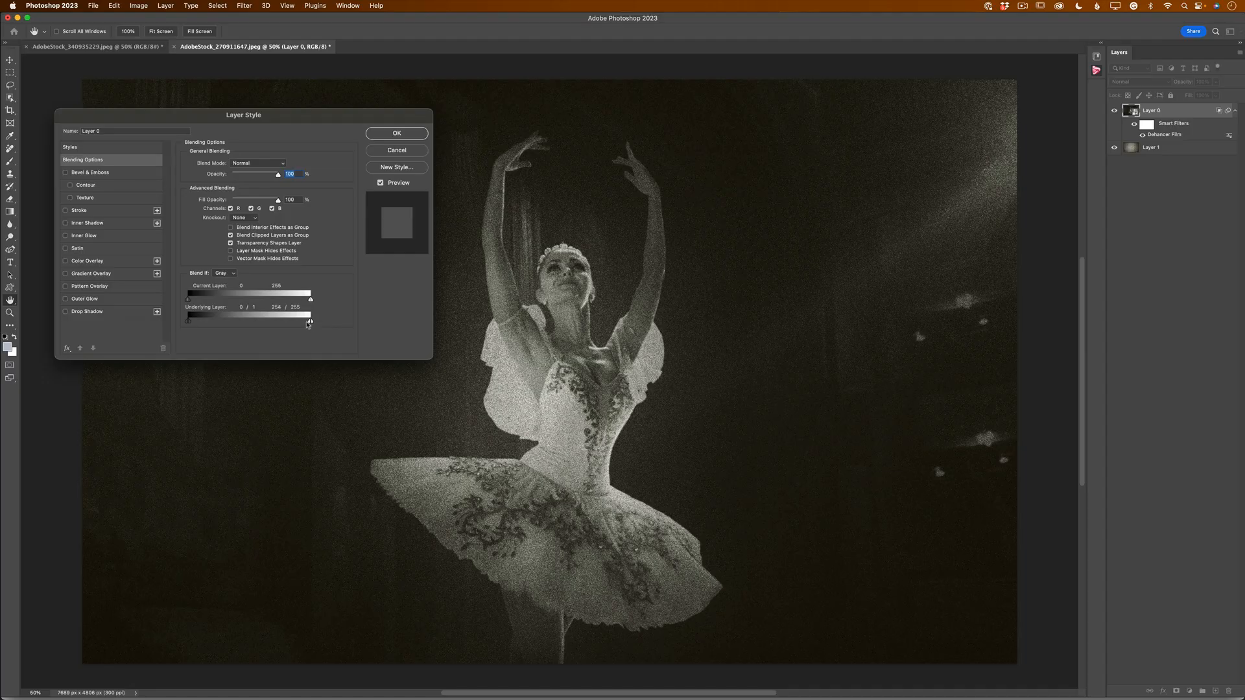
- Blend Layer 0 with the texture by splitting the Underlying Layer highlights at 155 / 203 and shadows at 61 / 104
drag(310, 323, 263, 323)
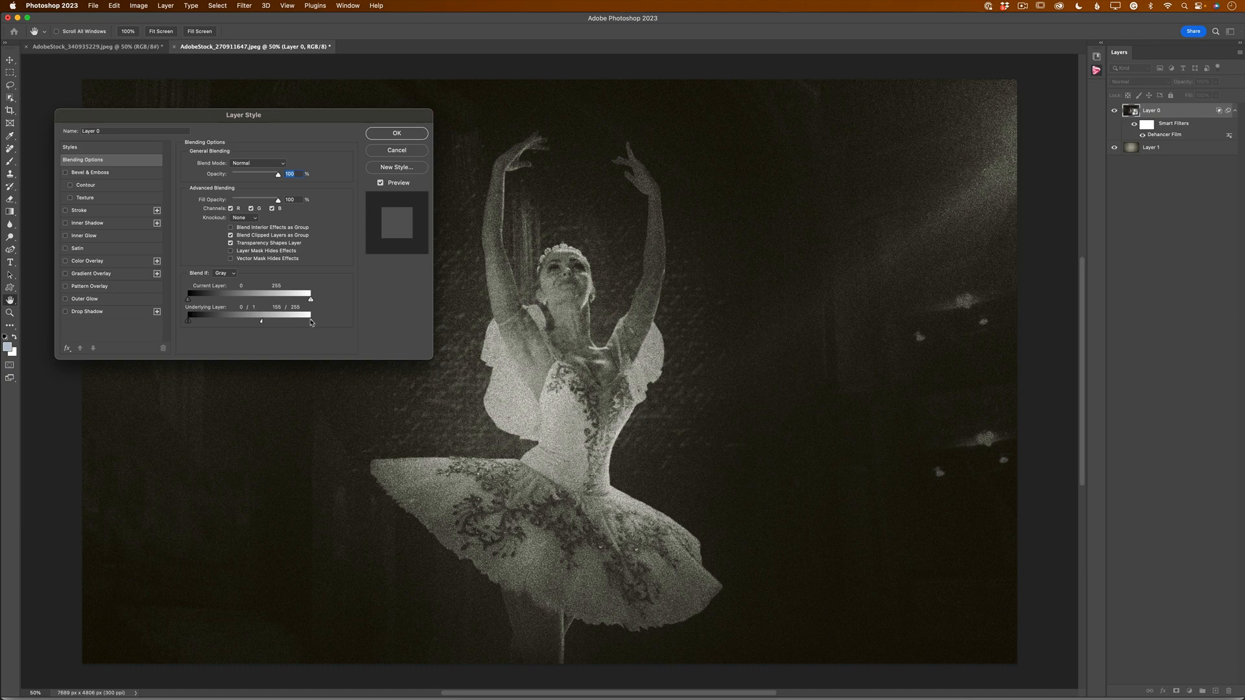
drag(311, 323, 287, 321)
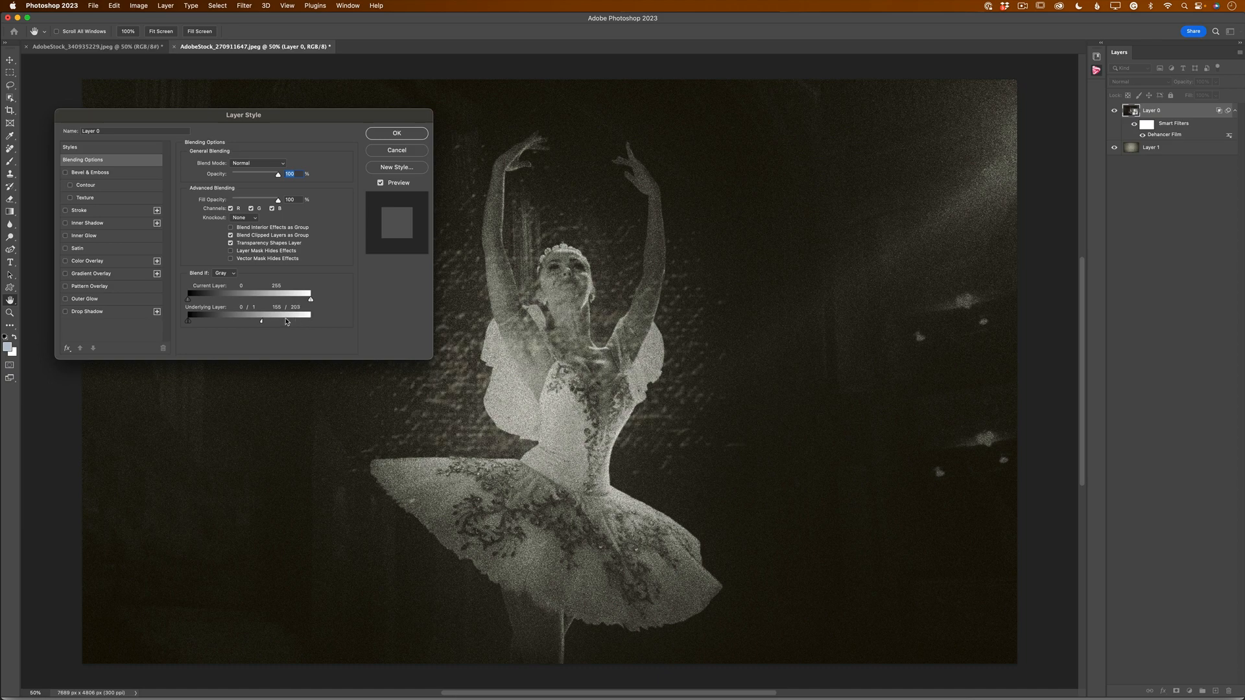
drag(190, 321, 217, 328)
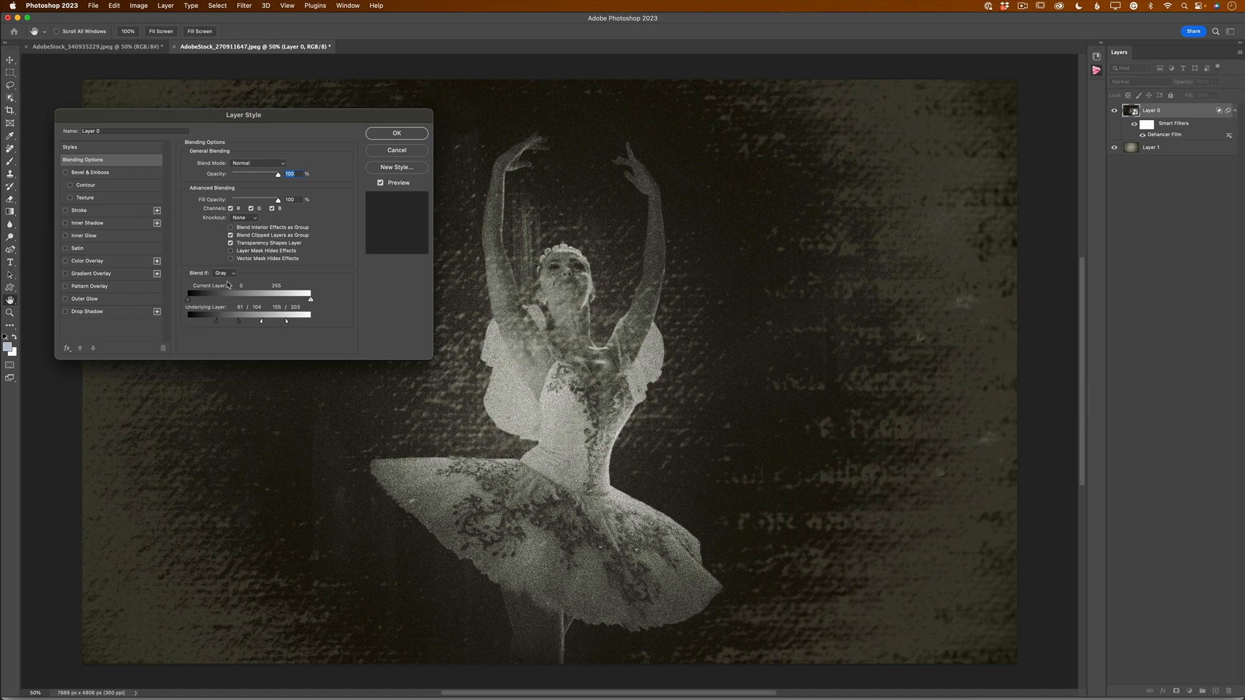
- Split the Current Layer Blend If highlights at 188 / 221 and shadows at 15 / 45
alt+click(310, 300)
mouse_move(309, 300)
mouse_down()
mouse_move(279, 300)
mouse_move(296, 301)
mouse_up()
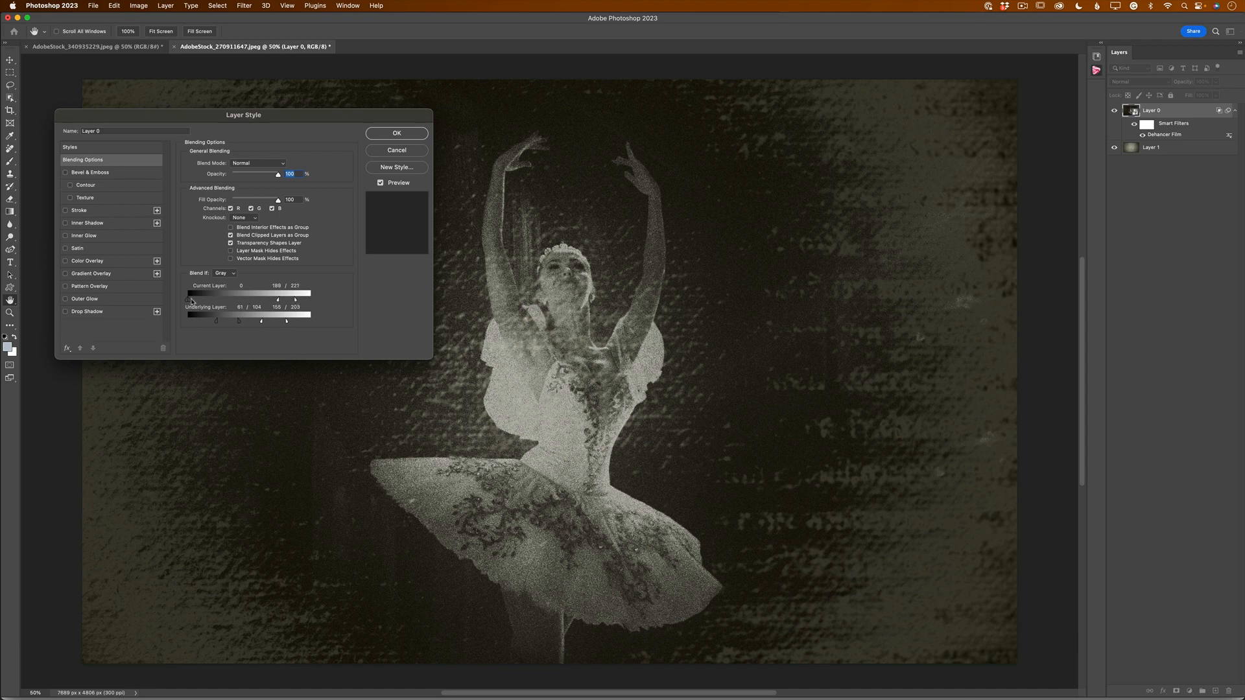
mouse_move(193, 301)
mouse_down()
mouse_move(228, 303)
mouse_move(210, 302)
mouse_up()
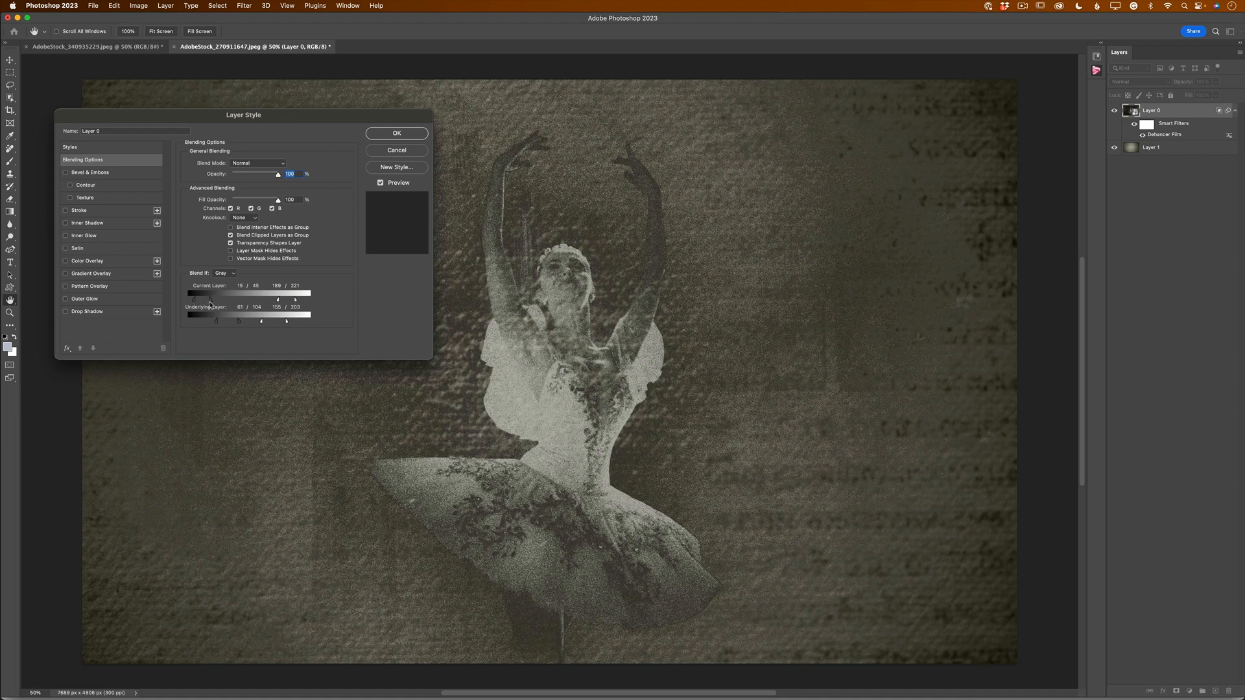
- Refine Layer 0's Underlying Layer Blend If split to shadows 22 / 75 and highlights 182 / 203, and apply the blending options
drag(216, 321, 275, 328)
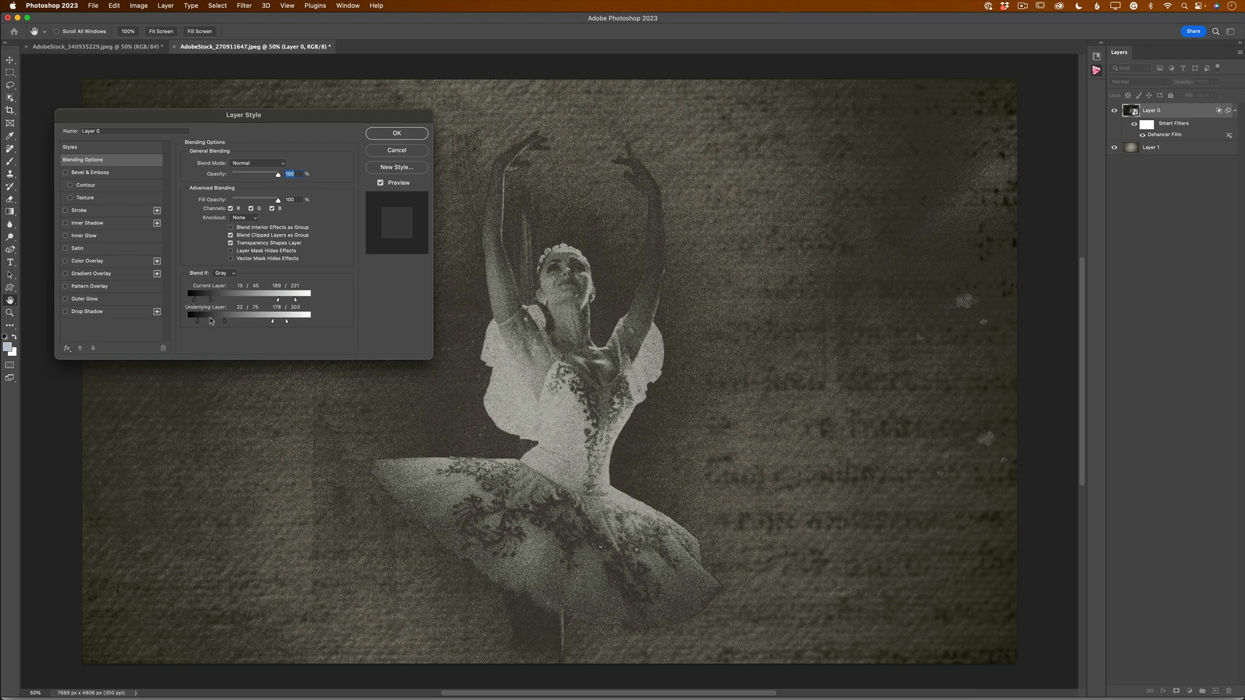
drag(273, 324, 274, 325)
drag(273, 322, 256, 323)
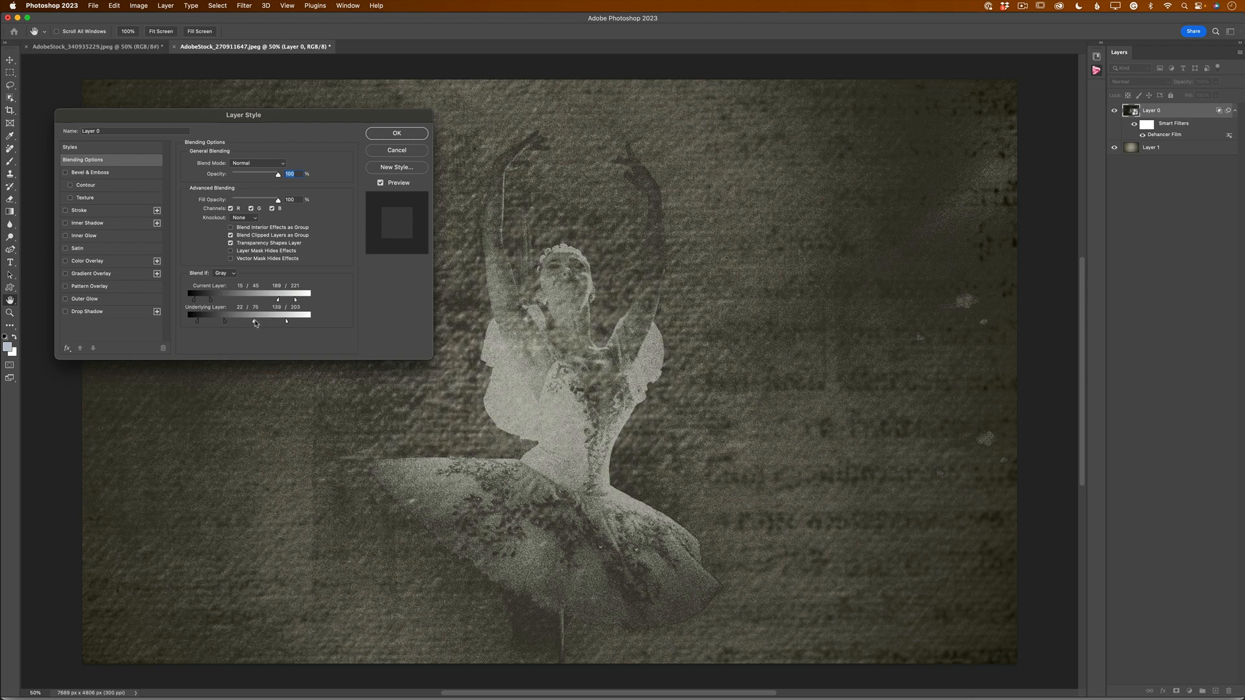
drag(255, 323, 277, 327)
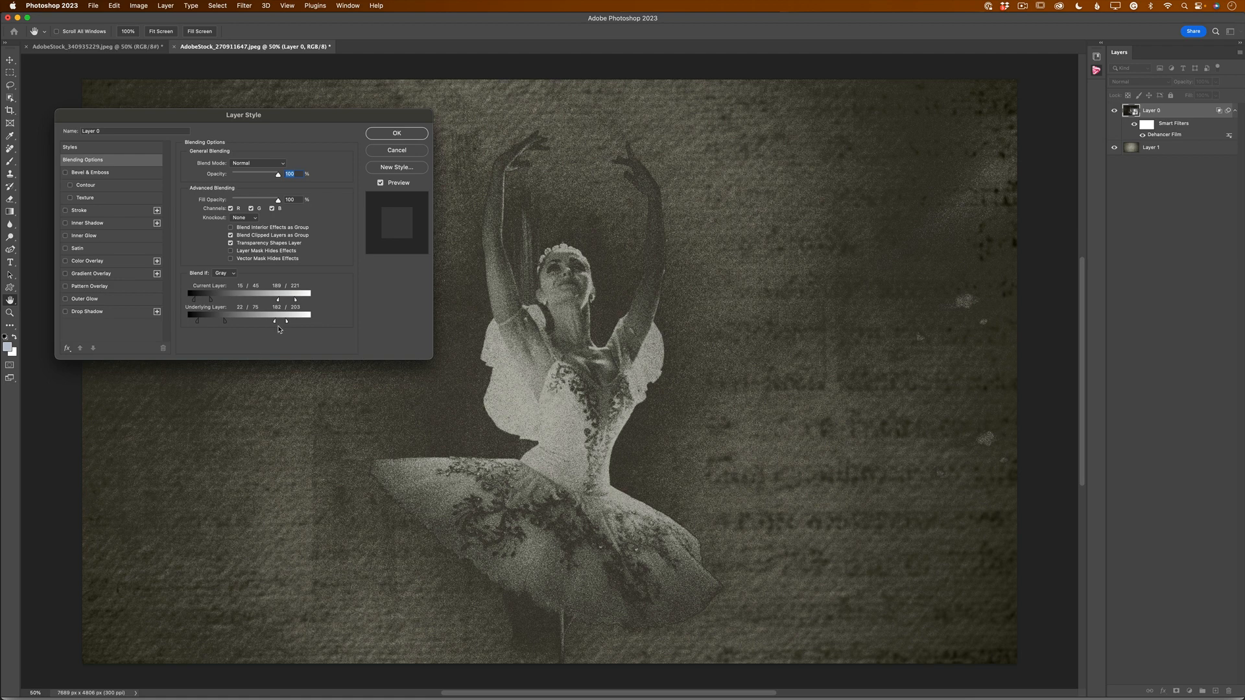
click(386, 134)
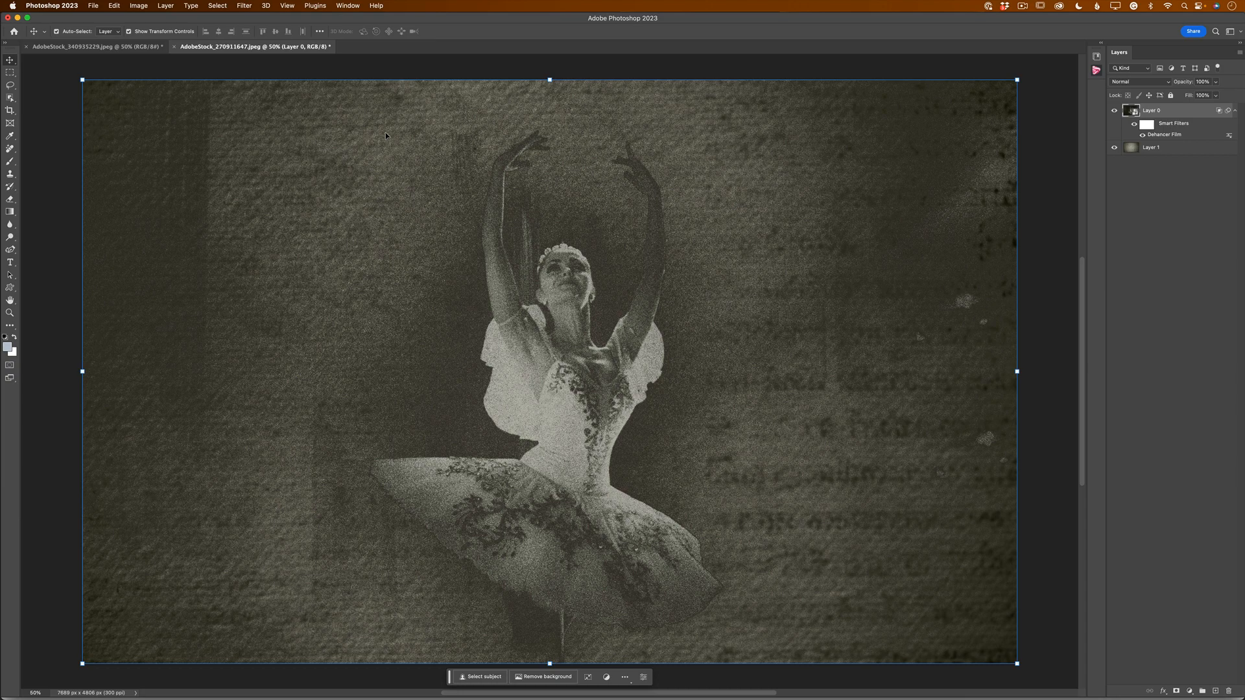
- Inspect the blended ballerina up close and add a white layer mask to Layer 0
click(10, 313)
mouse_move(360, 526)
mouse_down()
mouse_move(383, 539)
mouse_move(373, 536)
mouse_up()
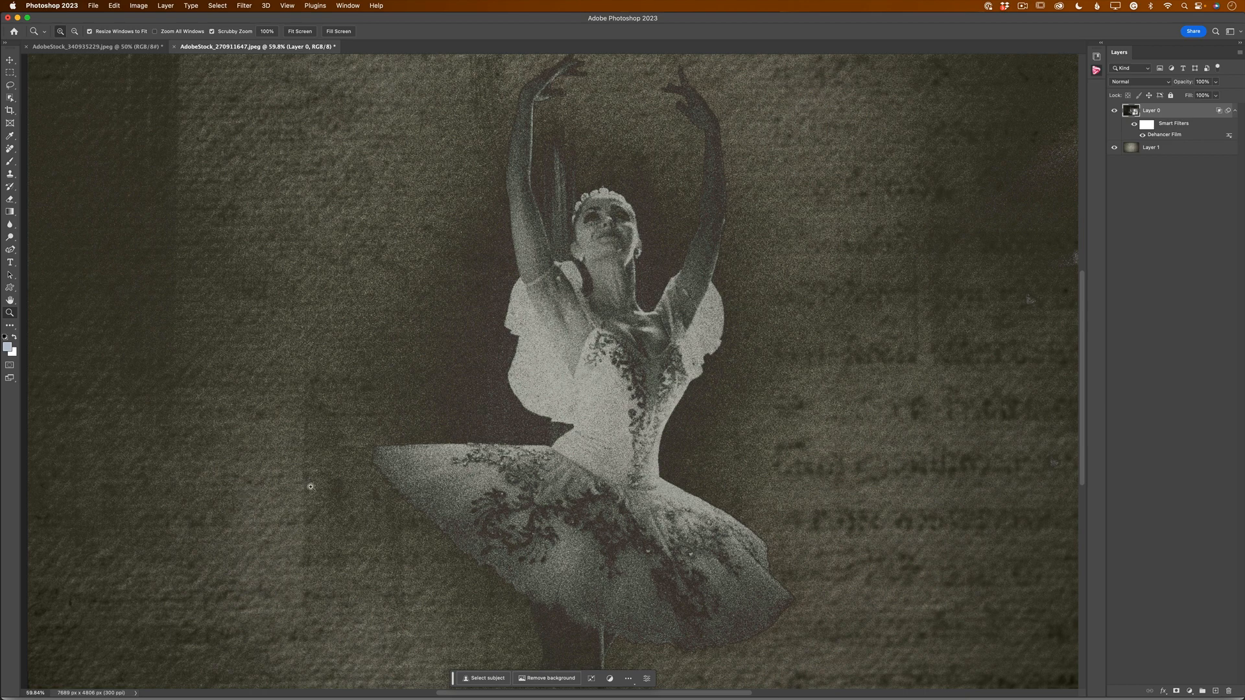
drag(321, 499, 304, 495)
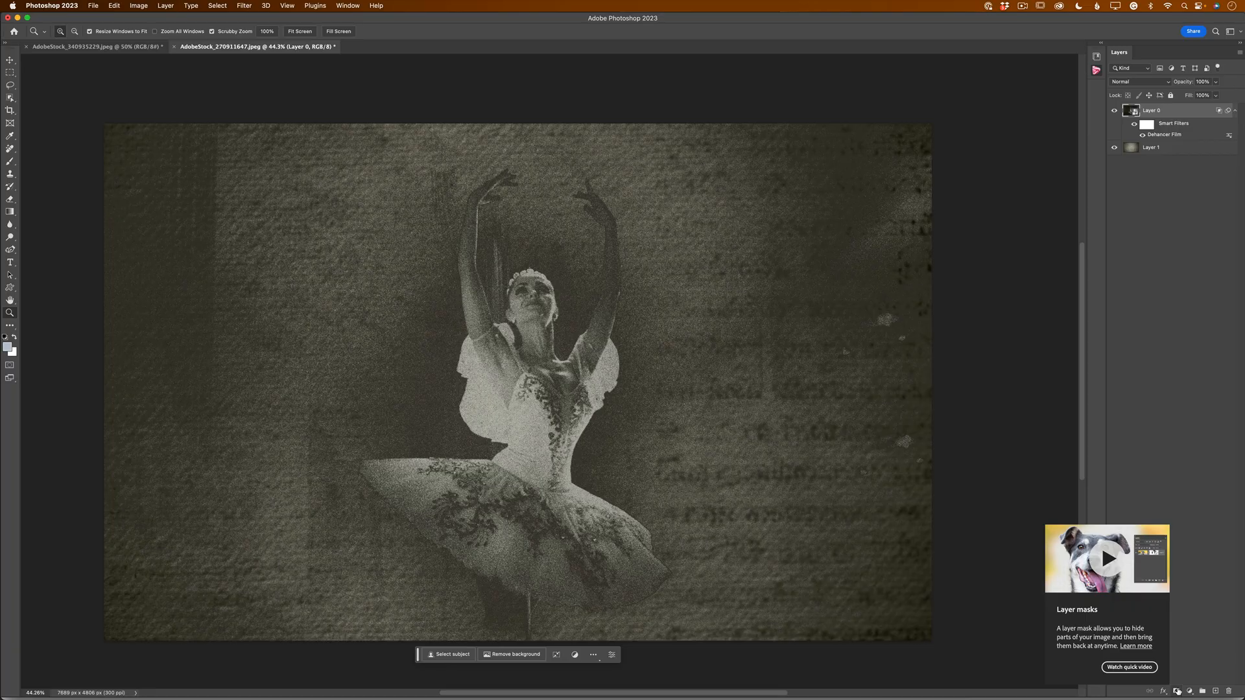
click(1034, 671)
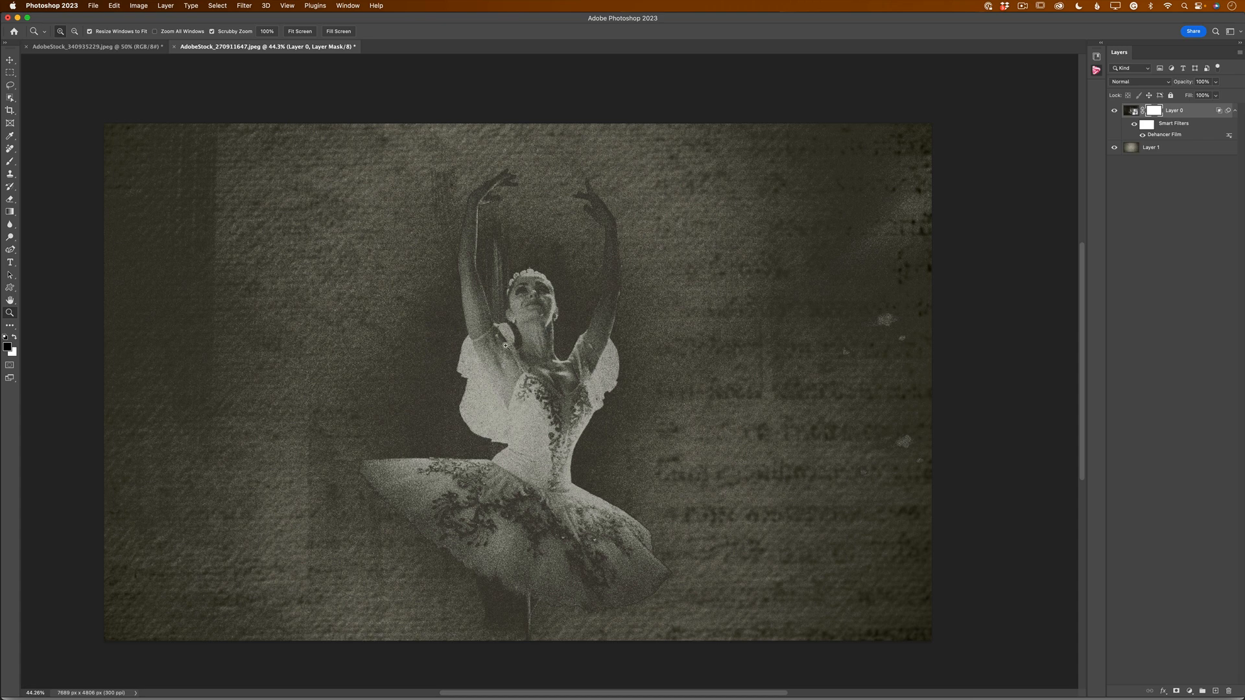
- Fade the left and right sides of Layer 0 with inward linear gradients on its mask, using the Basics foreground-to-transparent preset
click(10, 213)
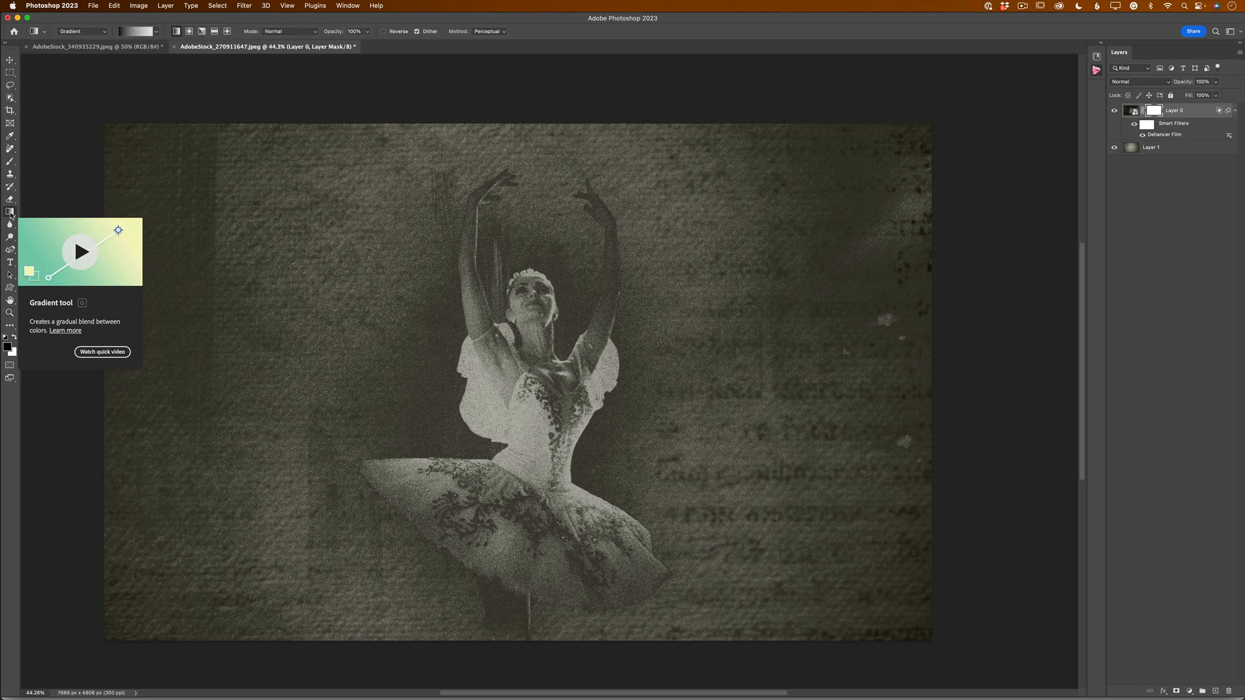
click(156, 34)
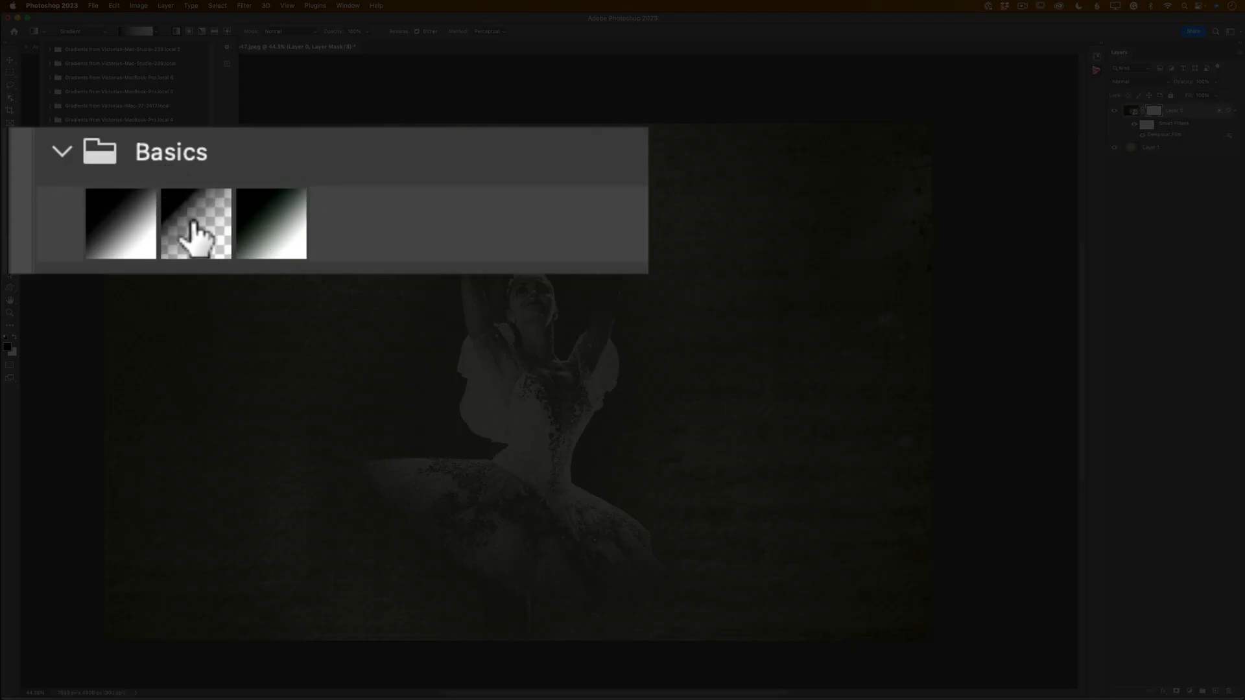
click(194, 224)
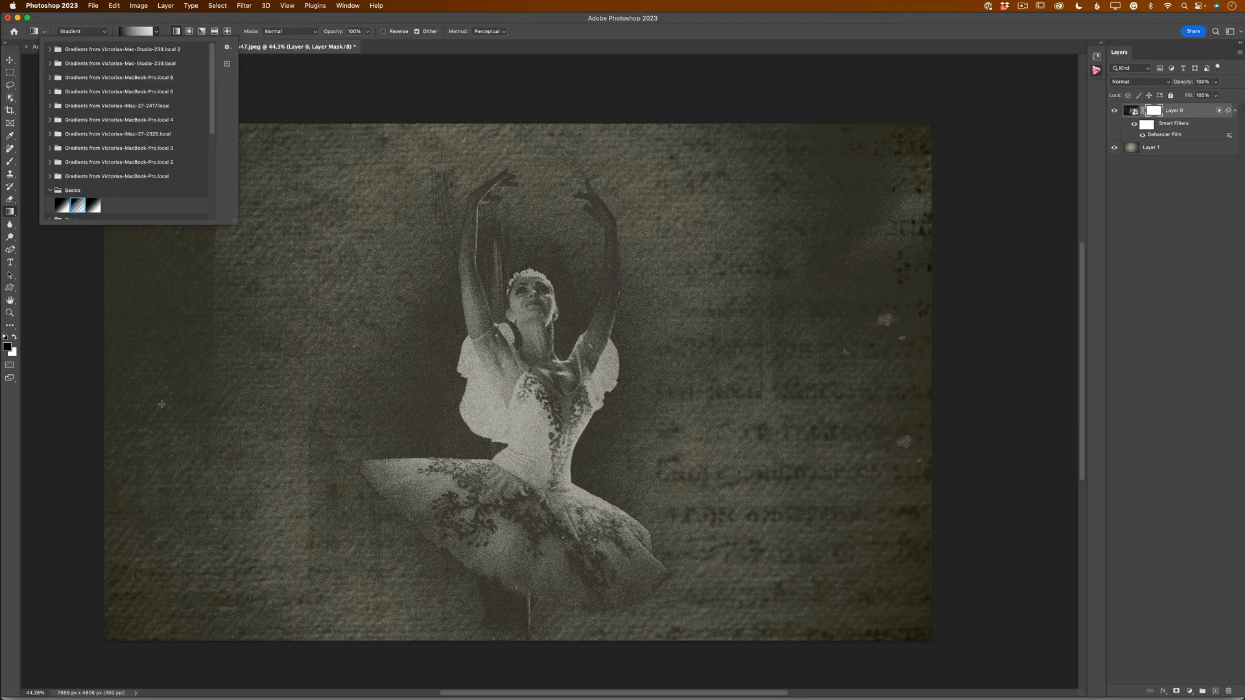
click(161, 404)
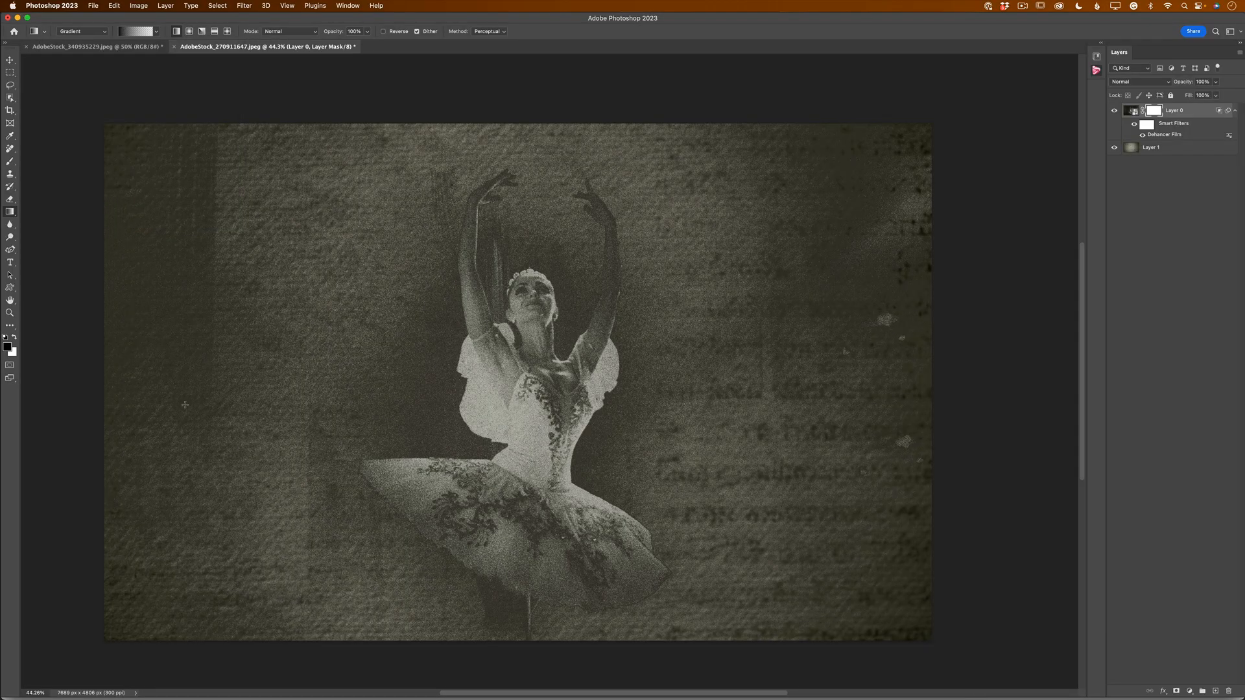
drag(161, 404, 624, 398)
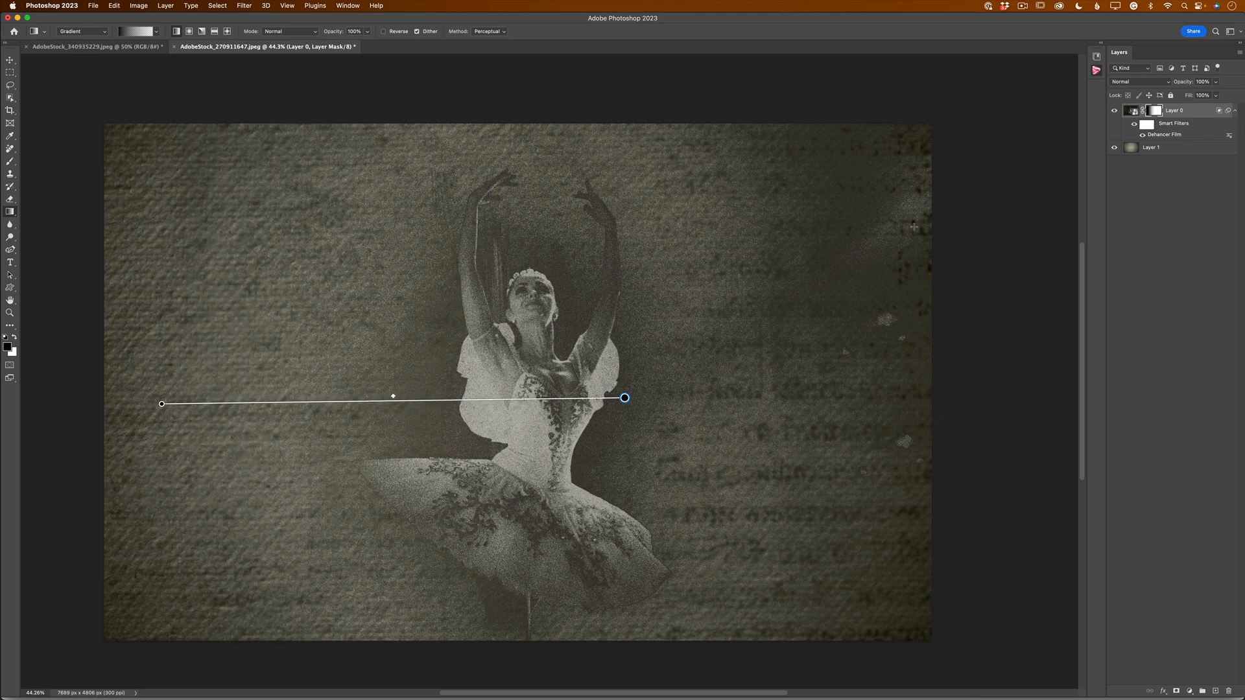
drag(918, 227, 662, 229)
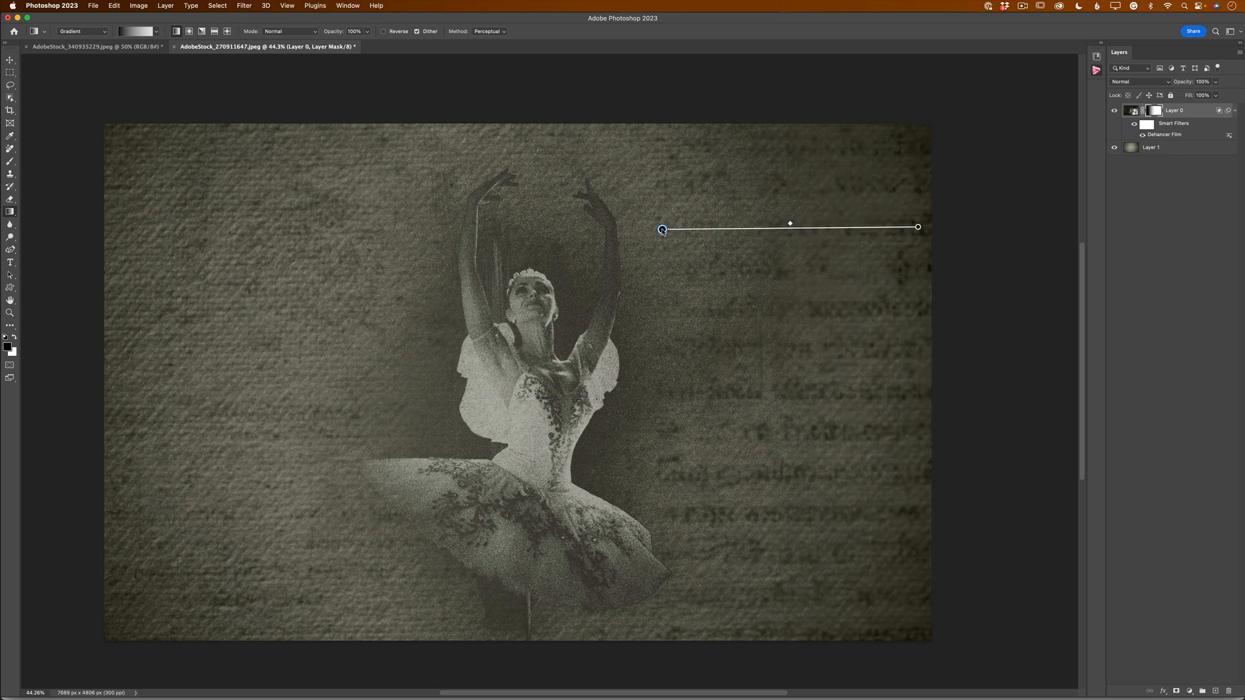
- Compare the composite with the bare paper texture by briefly hiding Layer 0
click(1192, 148)
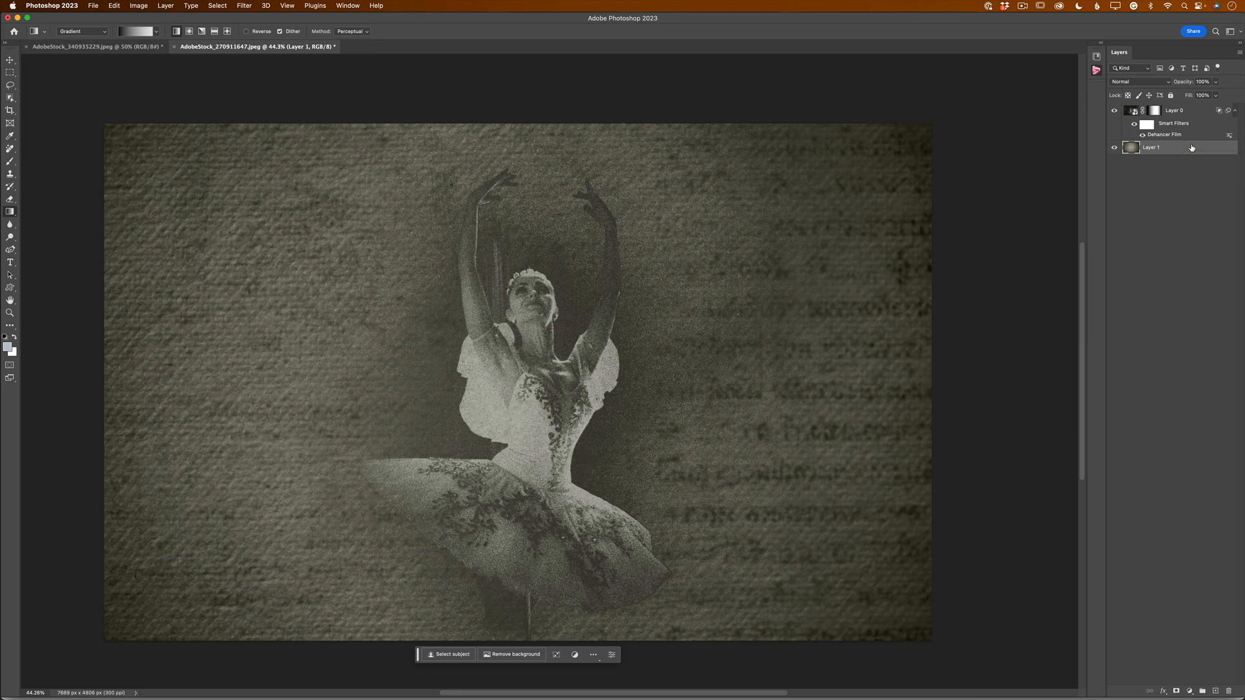
click(1183, 111)
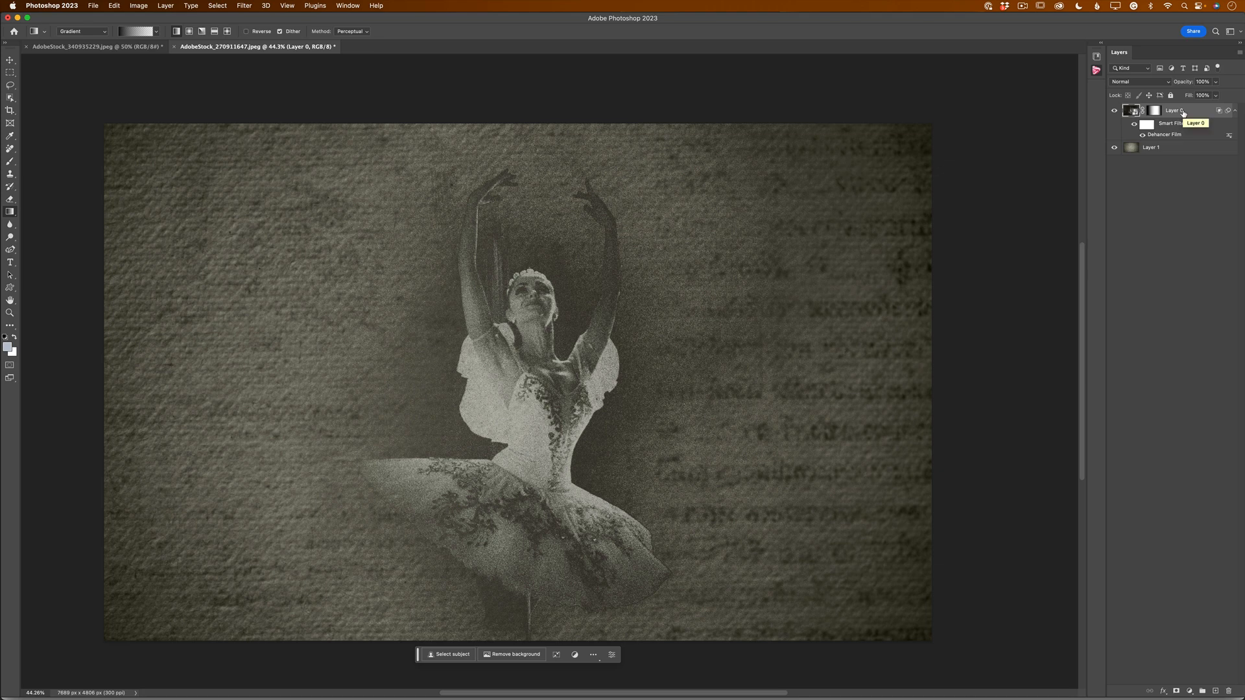
click(1115, 112)
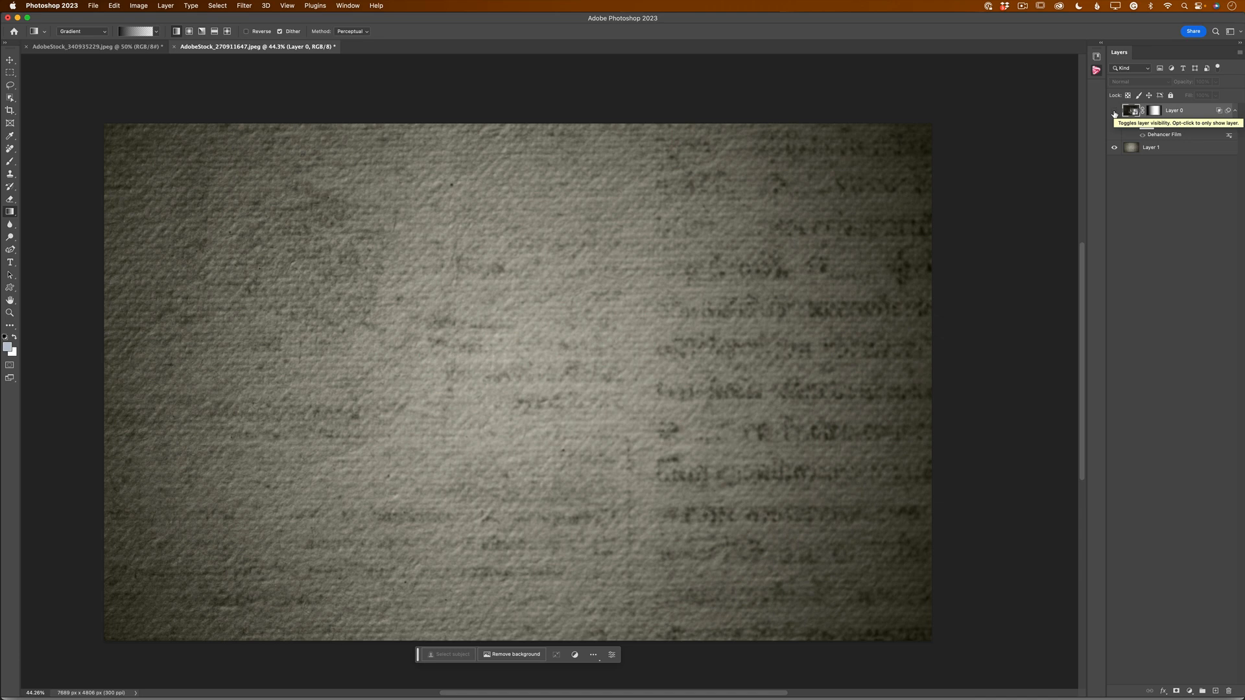
click(1115, 112)
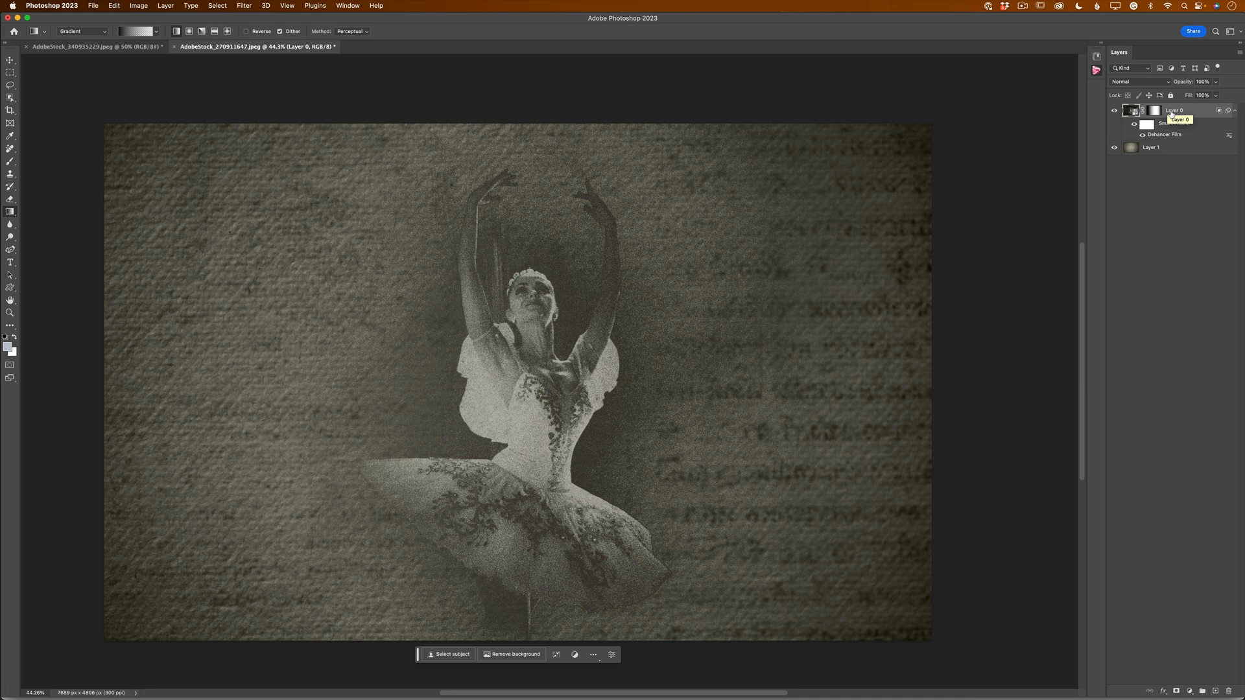
- Set Layer 0's blend mode to Darken and inspect the ballerina's dress up close
click(1143, 83)
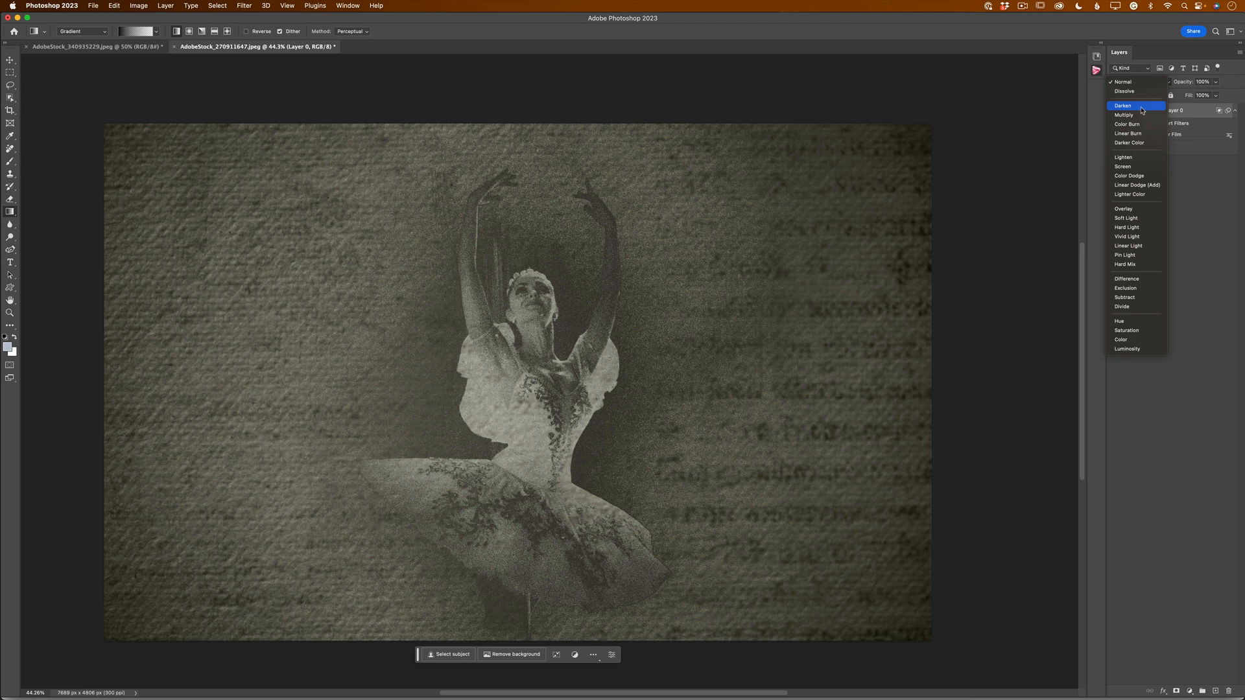
click(1142, 106)
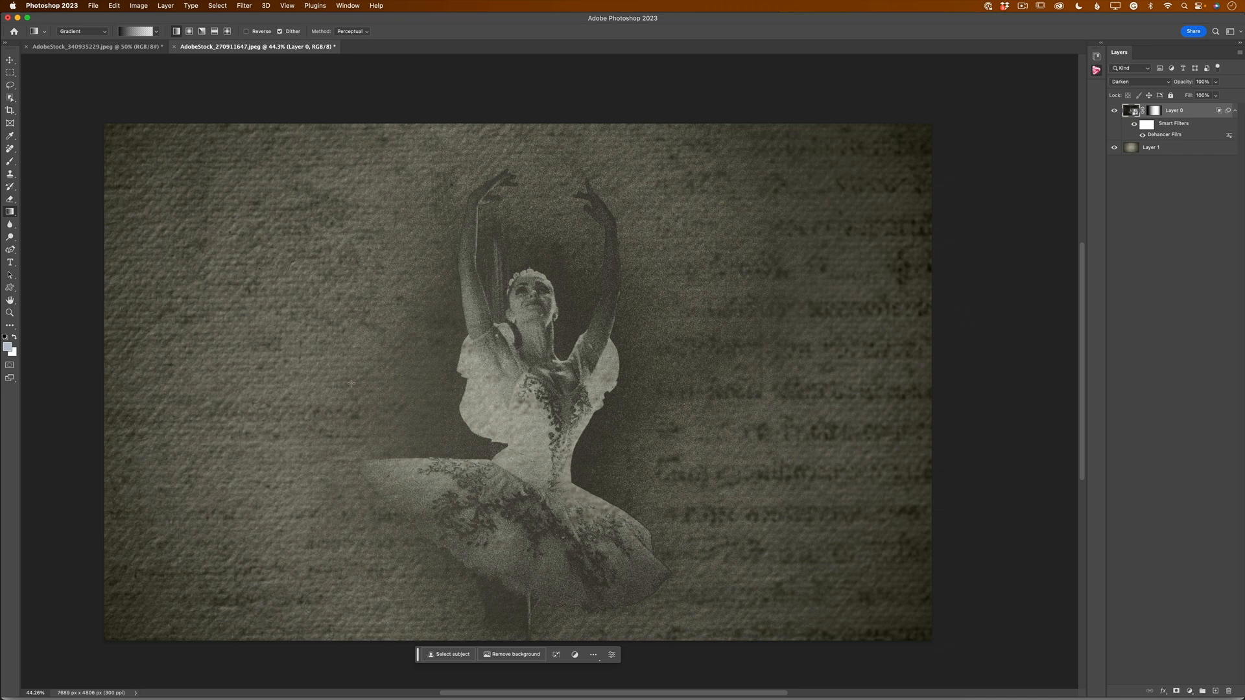
click(10, 312)
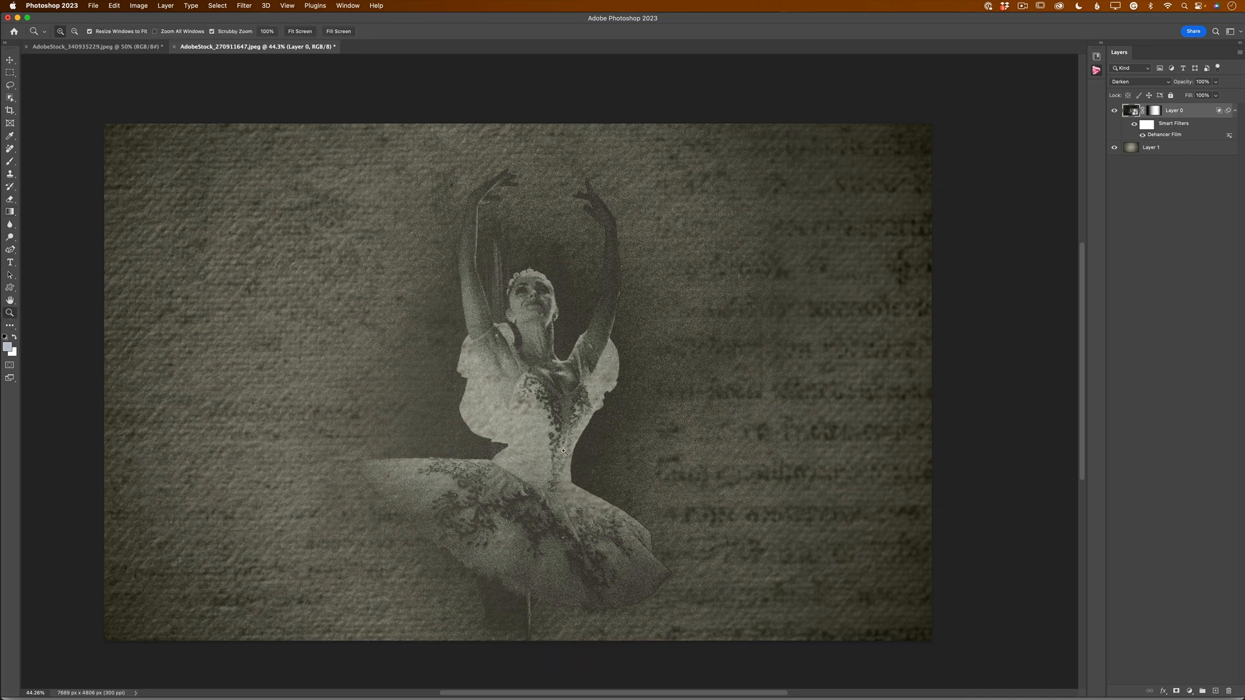
drag(562, 450, 572, 463)
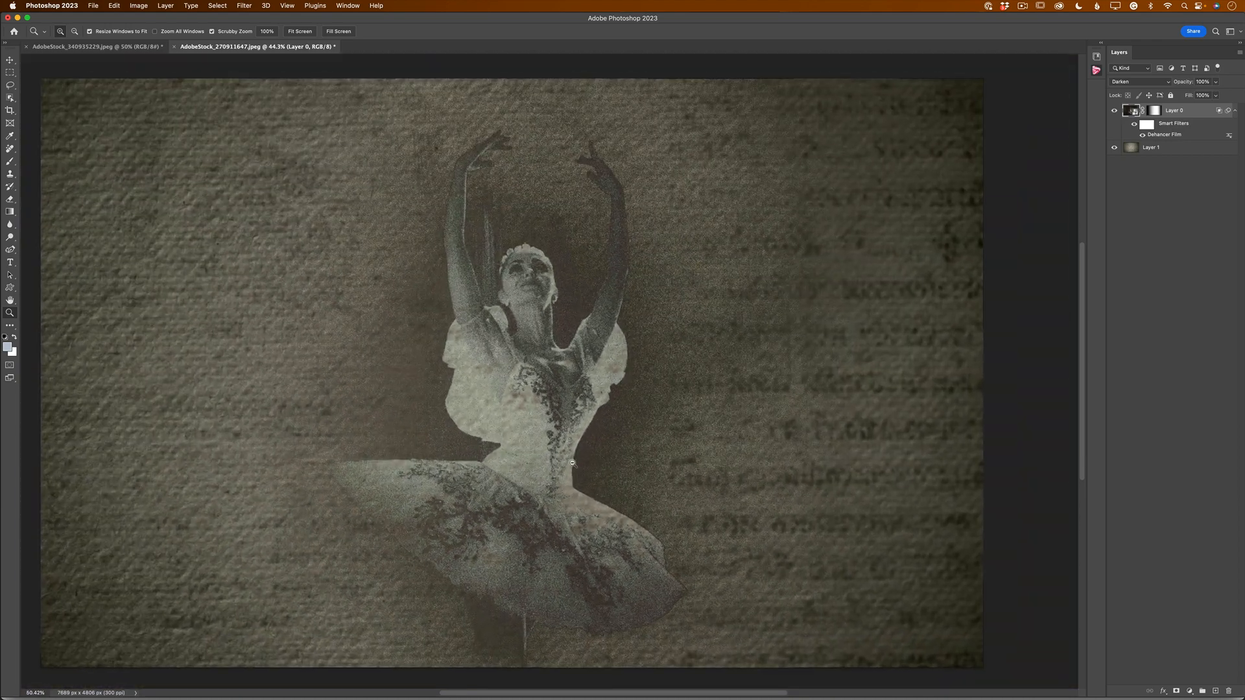